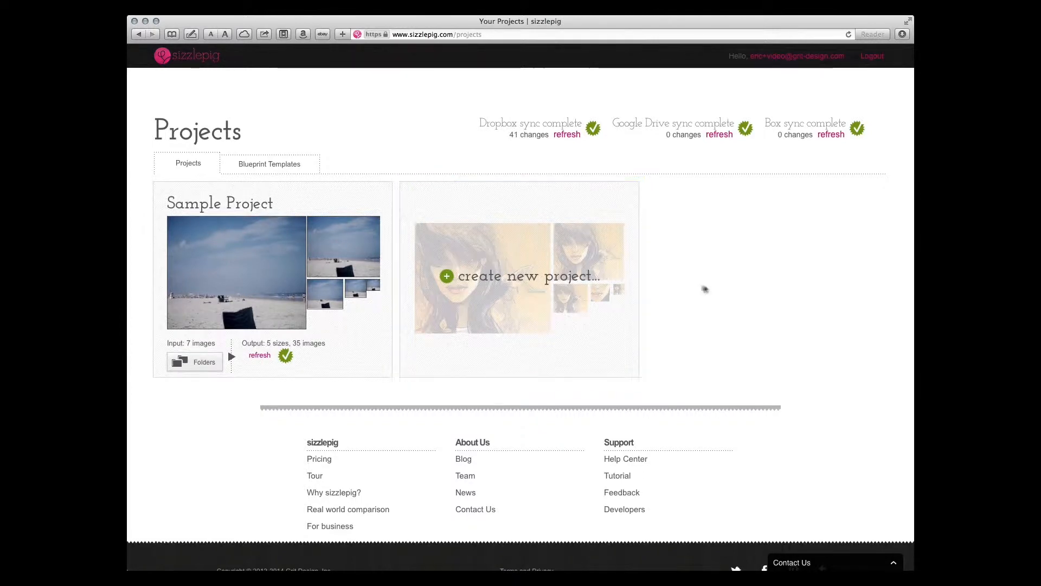
# Start a new project sourced from Dropbox and name it "facebook ad buy"
pyautogui.scroll(-2, 729, 297)
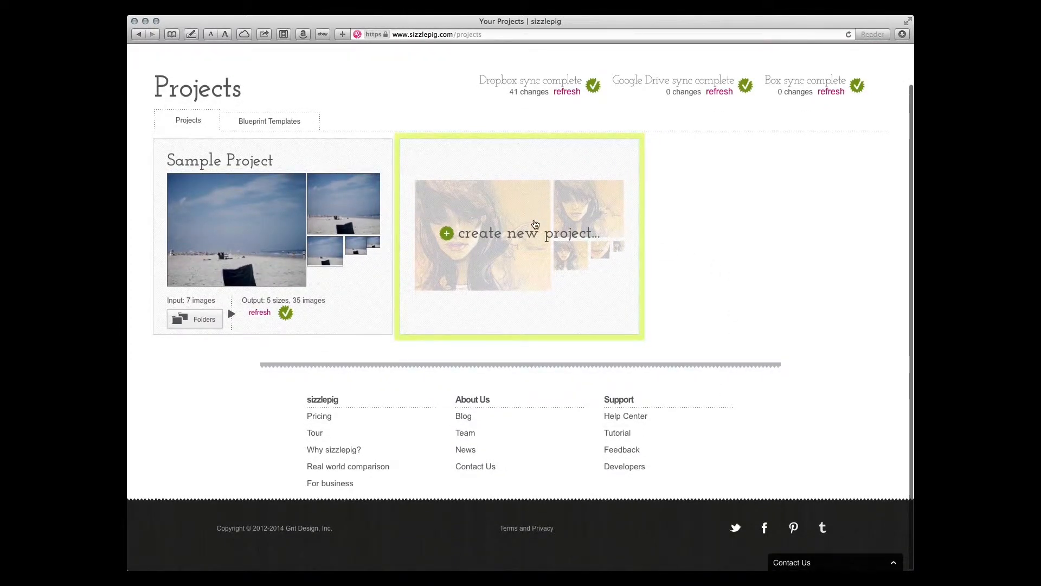
pyautogui.click(532, 219)
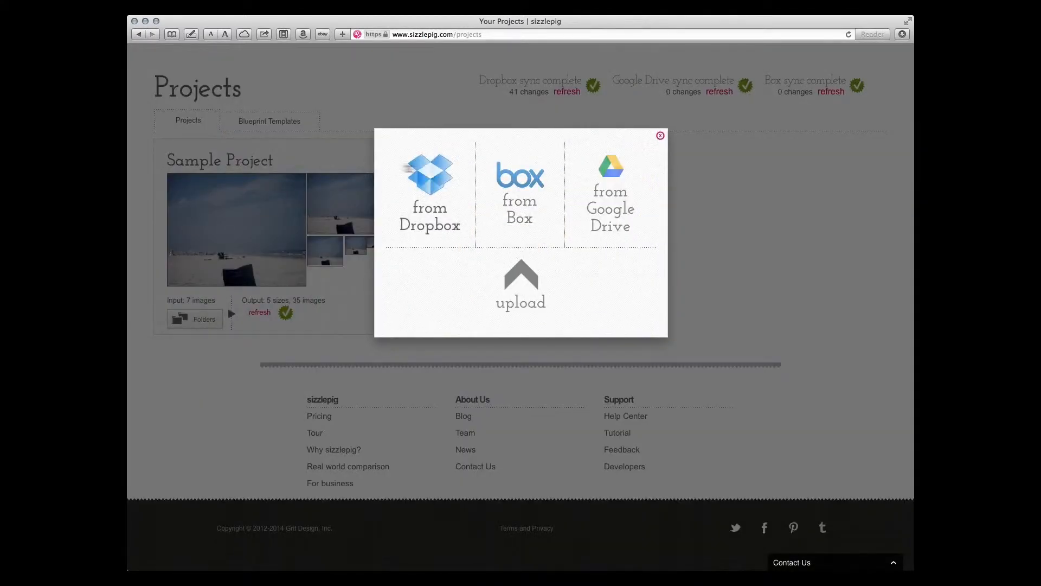
pyautogui.click(434, 180)
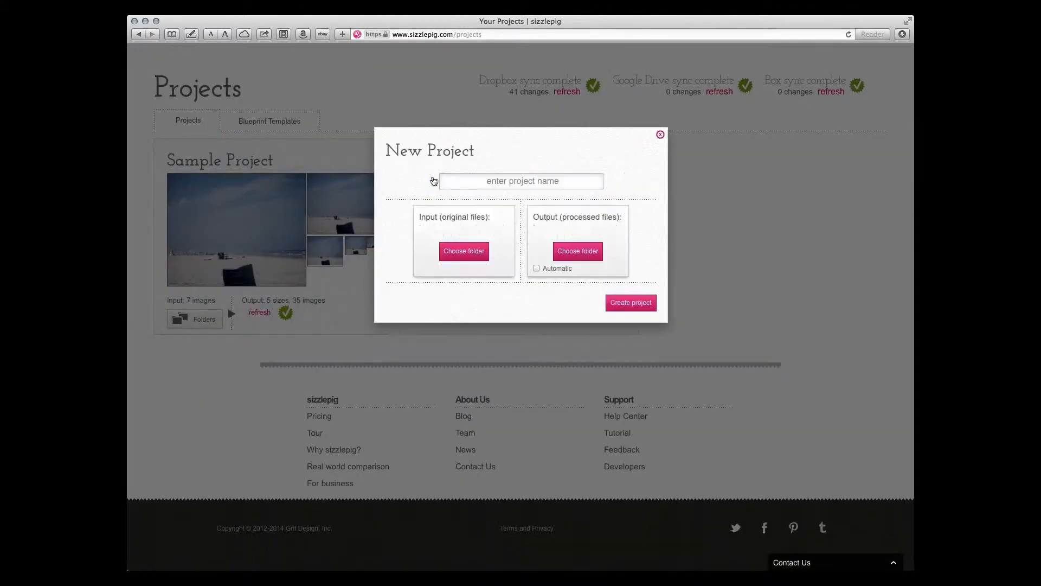
pyautogui.click(499, 179)
pyautogui.write('face')
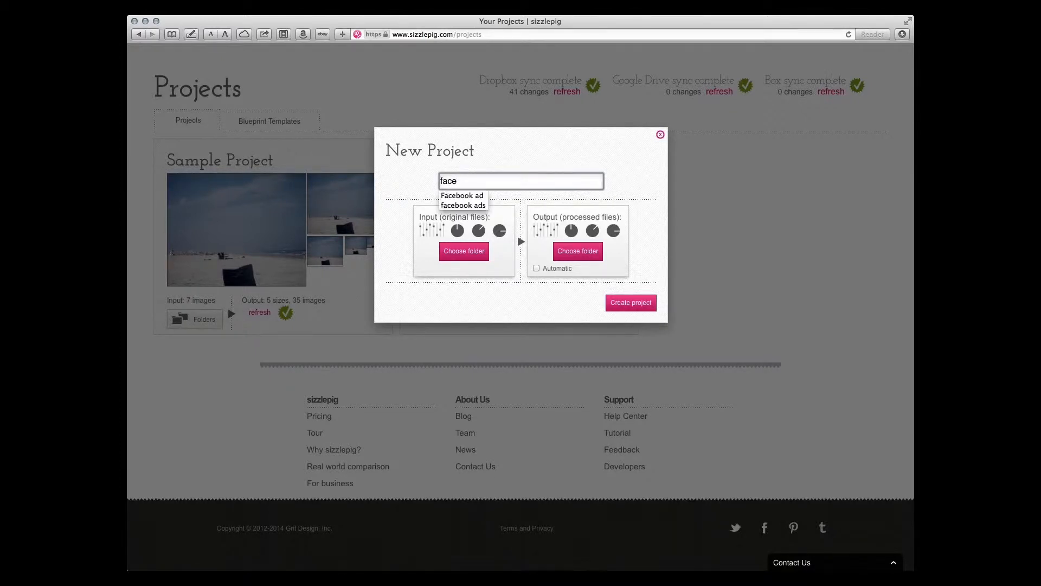
pyautogui.write('book ad buy')
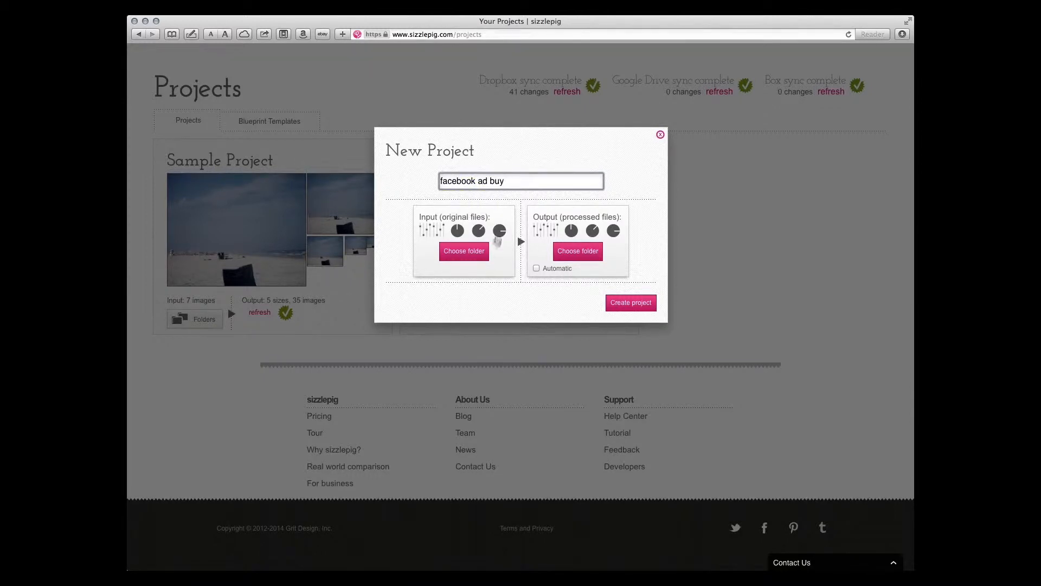
# Choose the sunglasses folder as the input for original files and create the project with automatic output
pyautogui.click(464, 252)
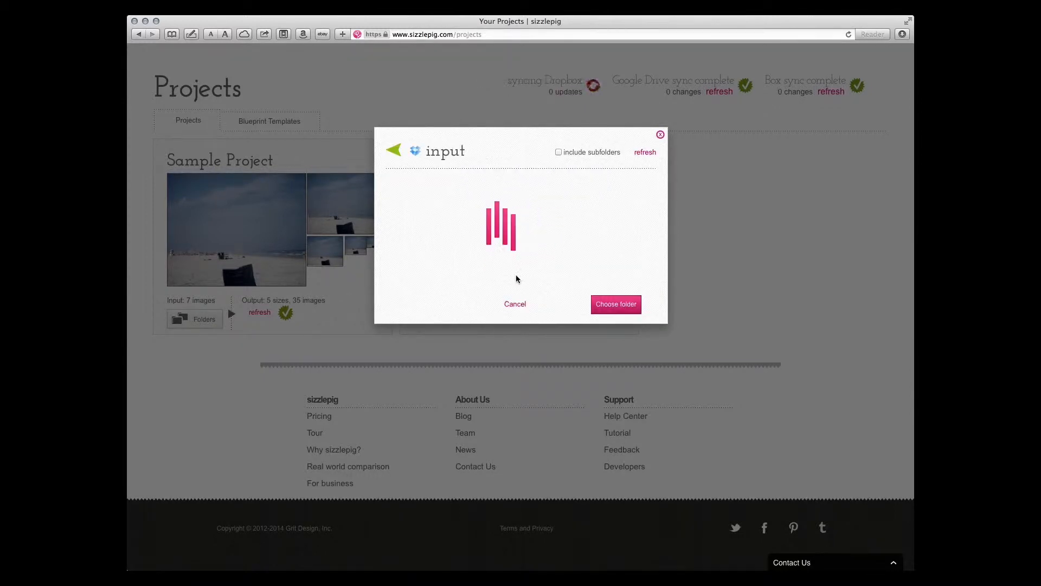
pyautogui.scroll(-15, 519, 259)
pyautogui.scroll(-15, 518, 259)
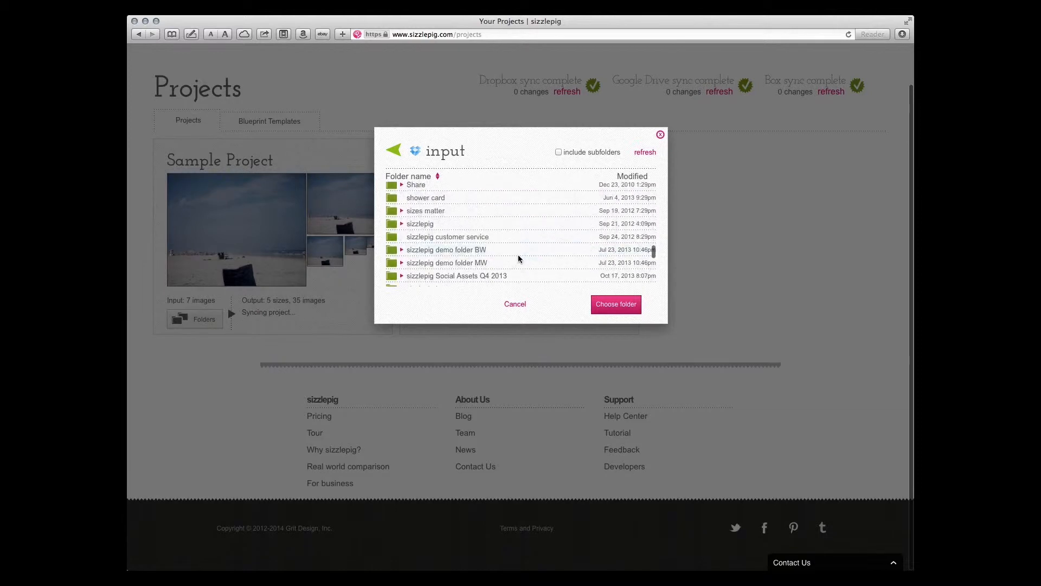
pyautogui.scroll(-15, 519, 259)
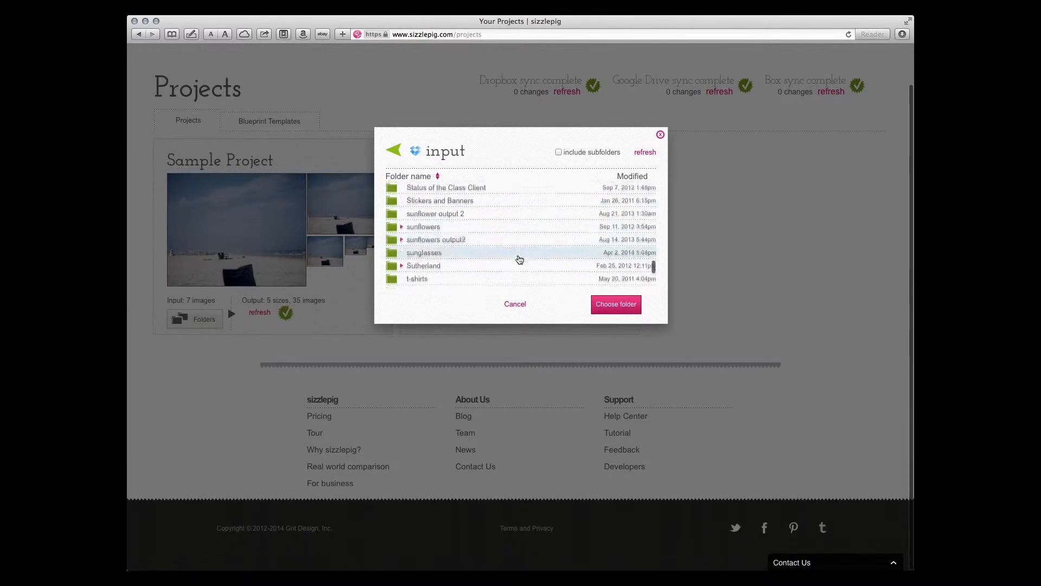
pyautogui.click(458, 252)
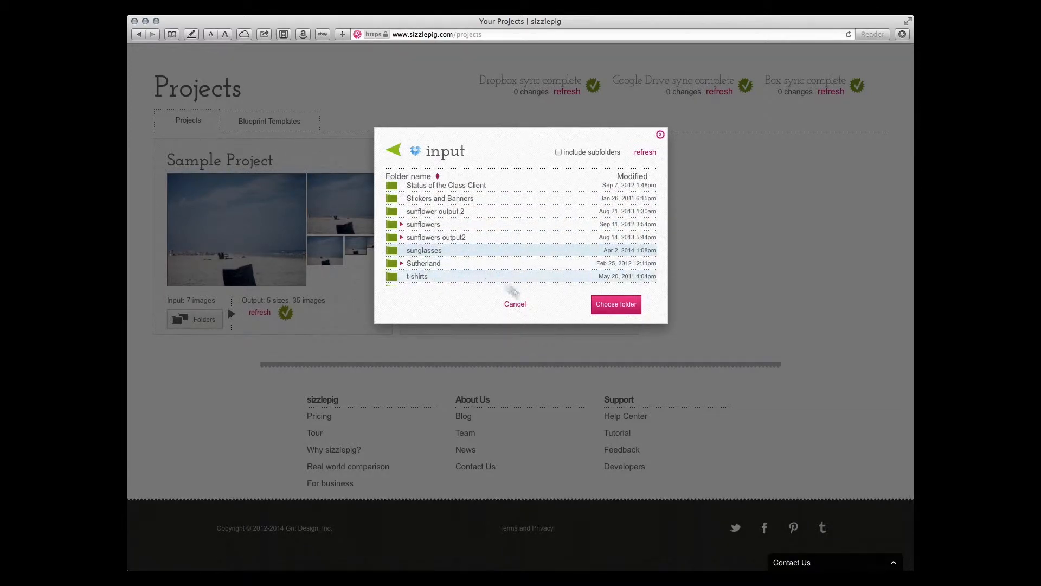
pyautogui.click(618, 305)
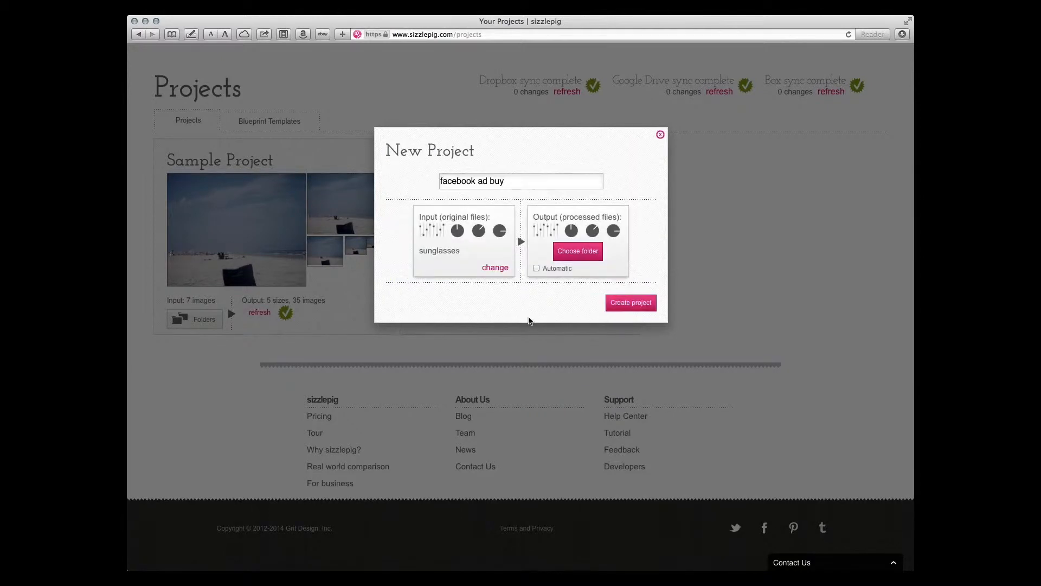
pyautogui.click(536, 268)
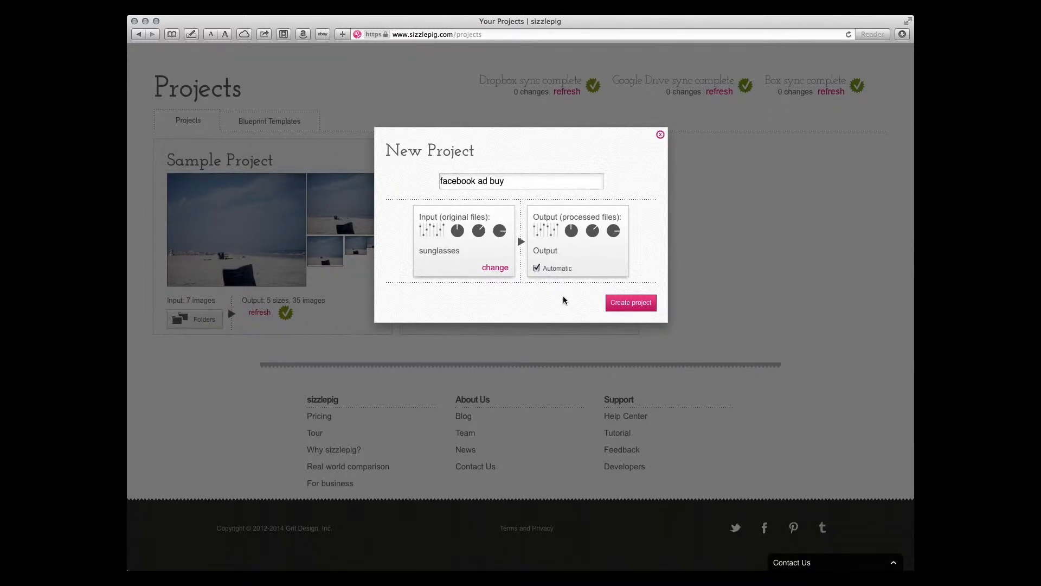
pyautogui.click(631, 304)
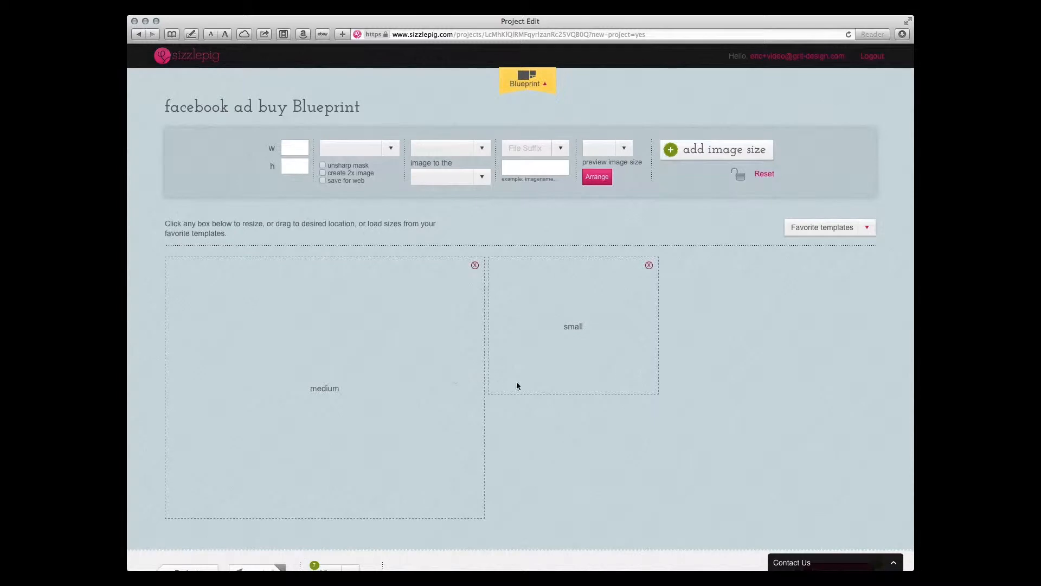
# Expand all images in the Fine-Tune list and look over their previews at each output size
pyautogui.scroll(-5, 721, 433)
pyautogui.scroll(-3, 722, 434)
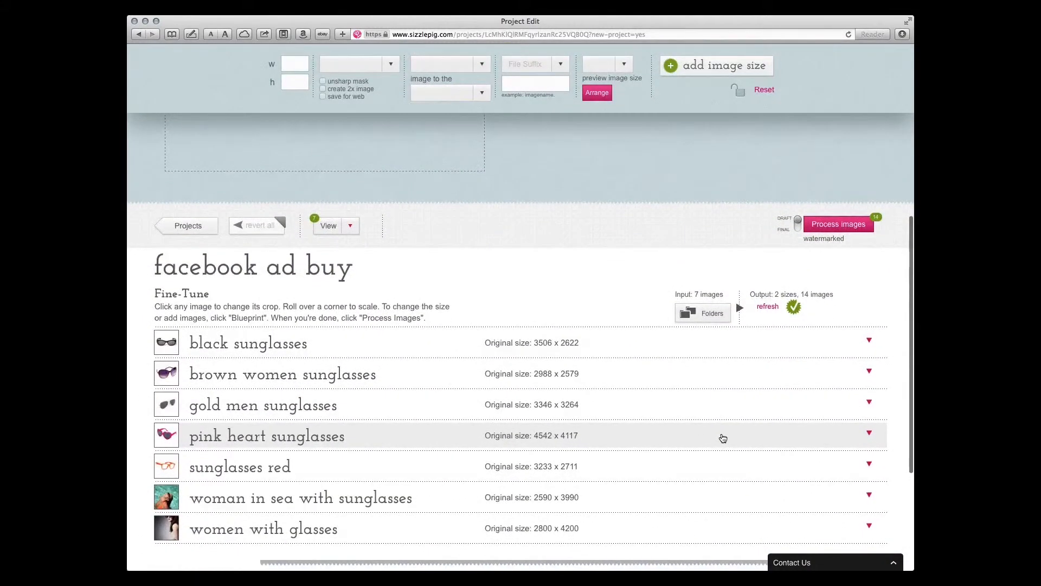
pyautogui.scroll(-3, 722, 437)
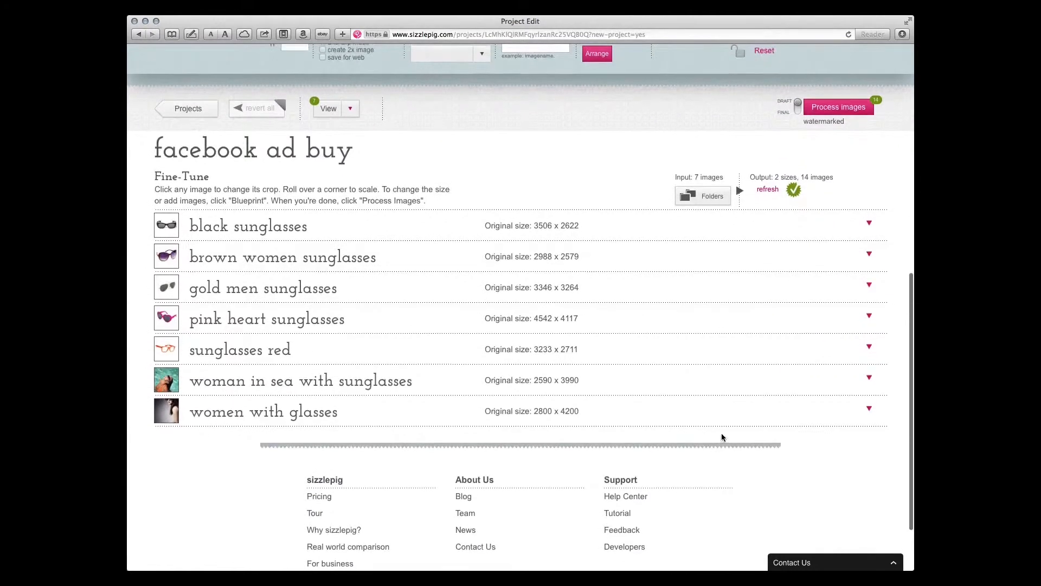
pyautogui.click(351, 108)
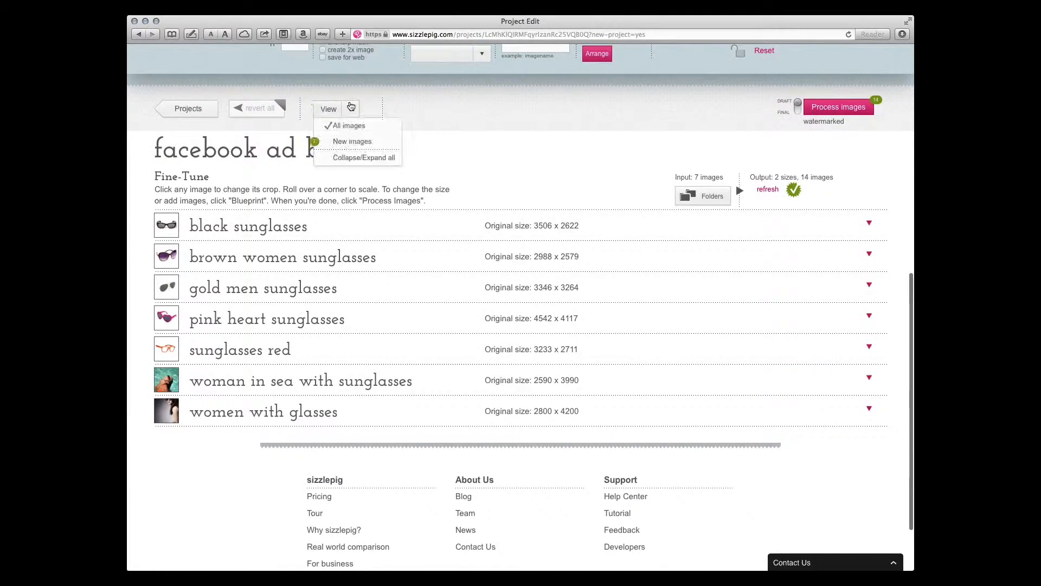
pyautogui.click(352, 158)
pyautogui.scroll(-20, 776, 406)
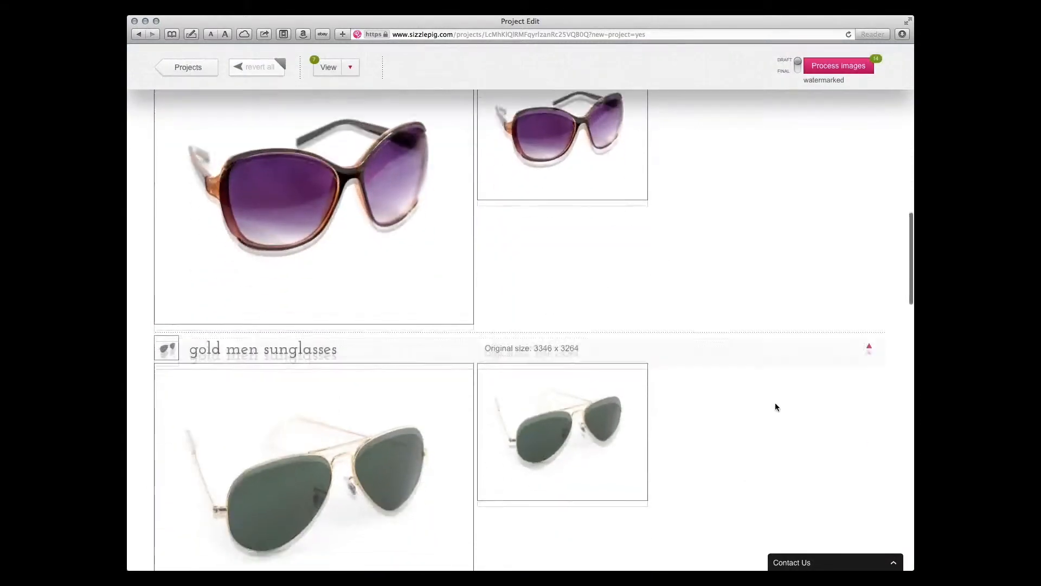
pyautogui.scroll(20, 776, 406)
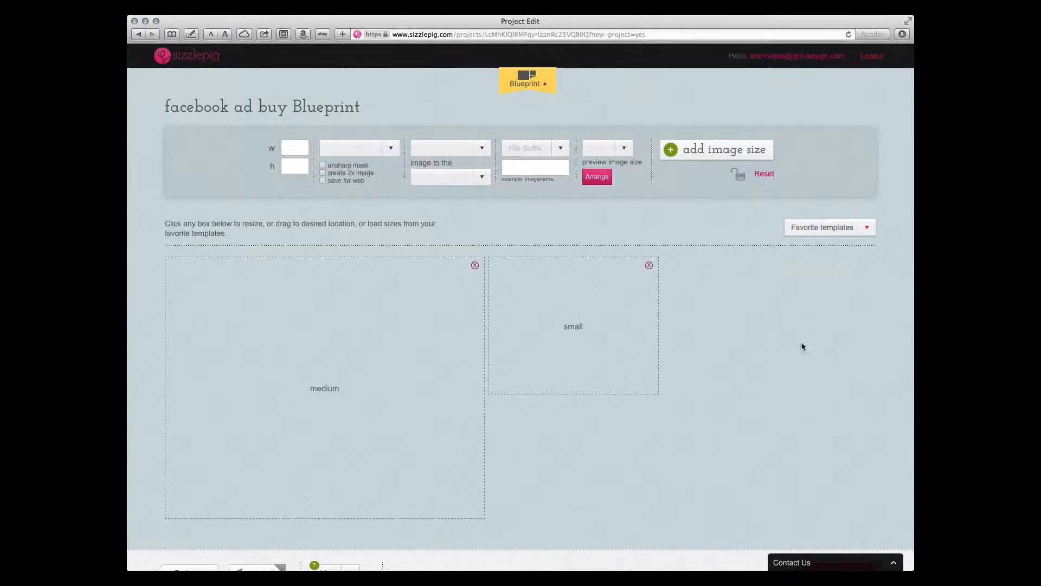
# Return to the projects overview and browse the Facebook Posts & Ads set among the dynamic blueprint templates
pyautogui.scroll(-5, 667, 401)
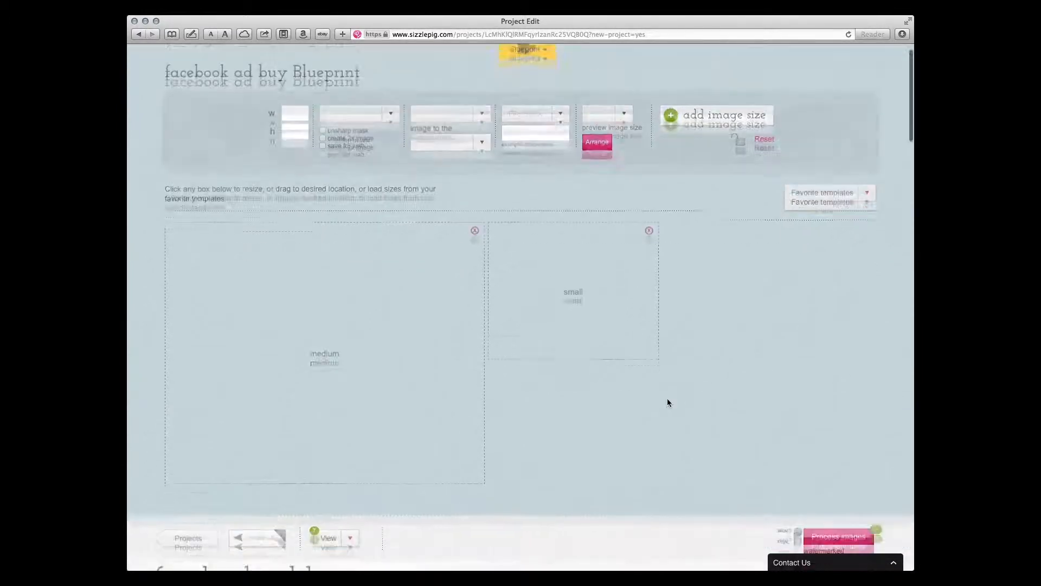
pyautogui.click(208, 413)
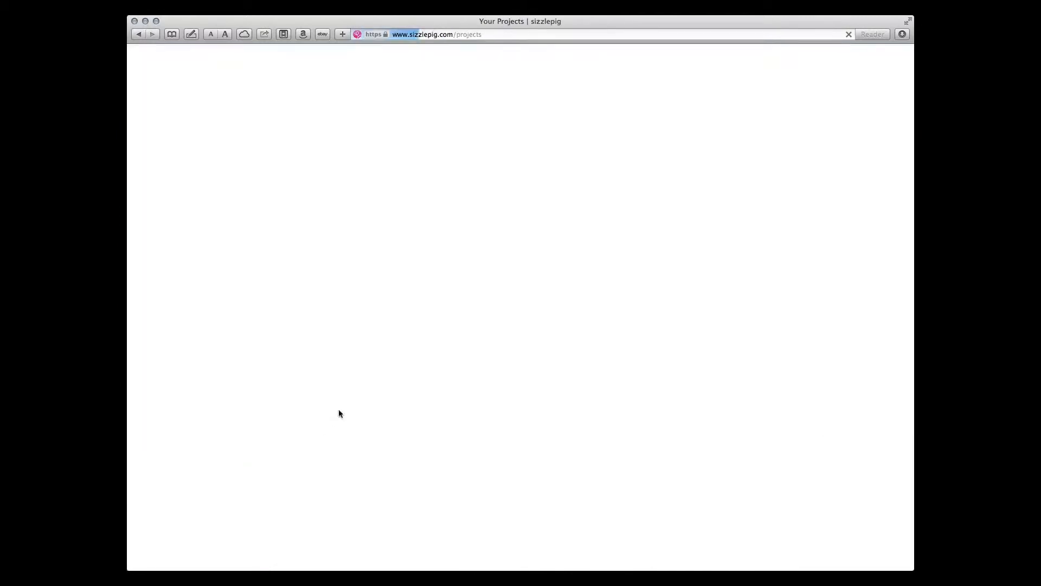
pyautogui.click(260, 169)
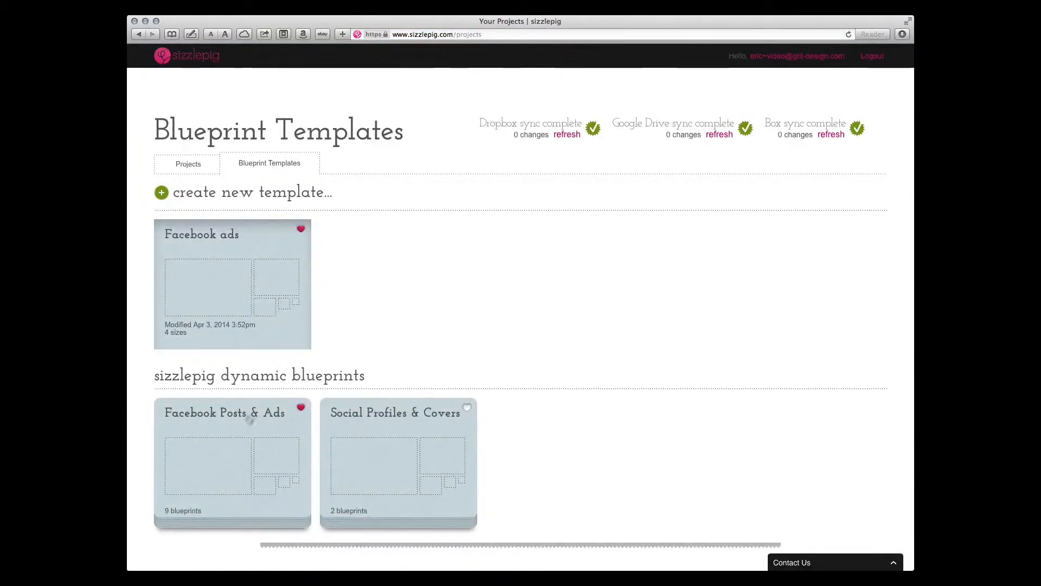
pyautogui.click(246, 455)
pyautogui.scroll(-5, 603, 453)
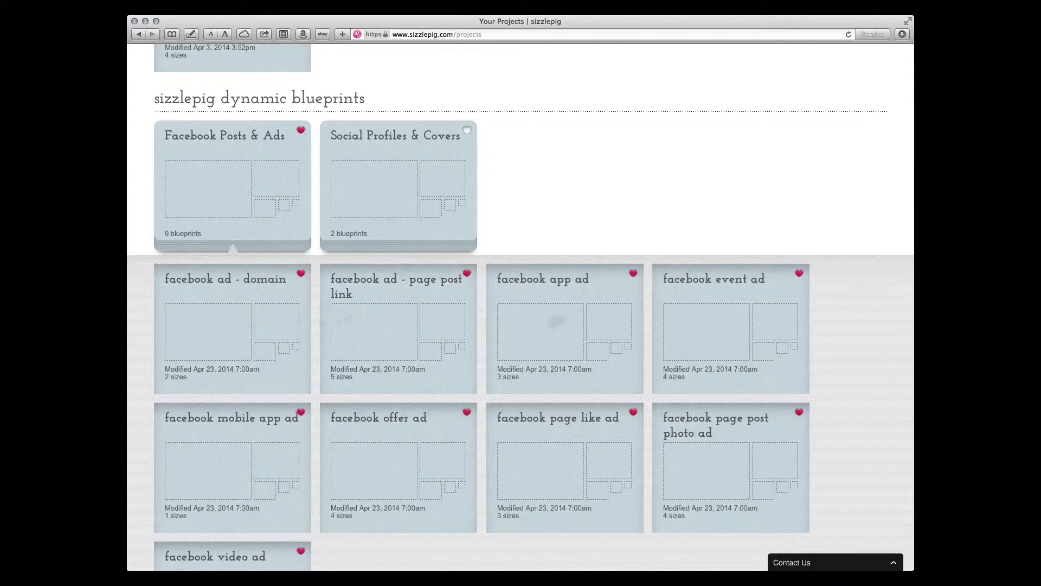
pyautogui.scroll(-5, 337, 435)
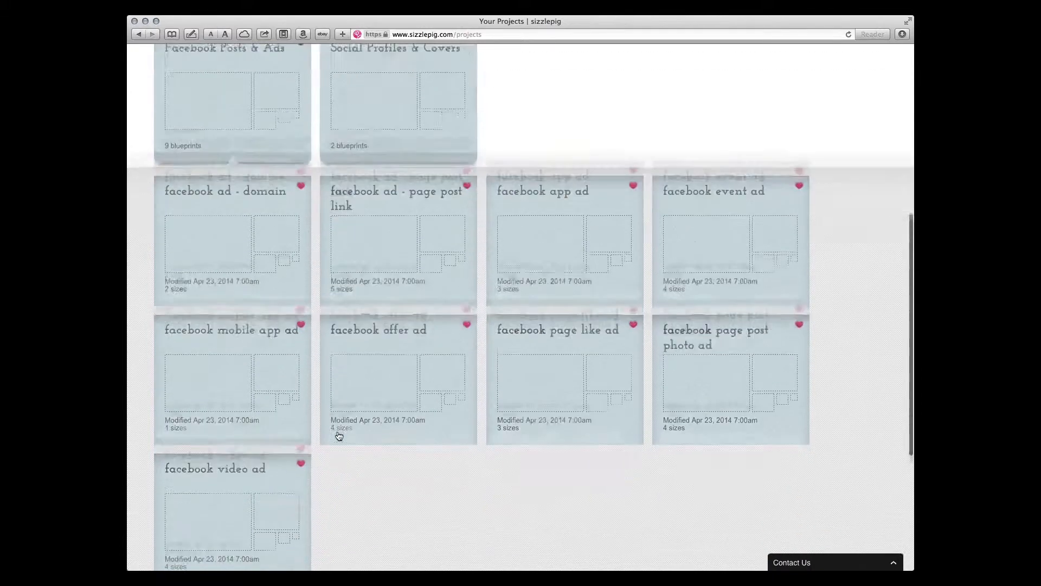
pyautogui.scroll(-2, 338, 435)
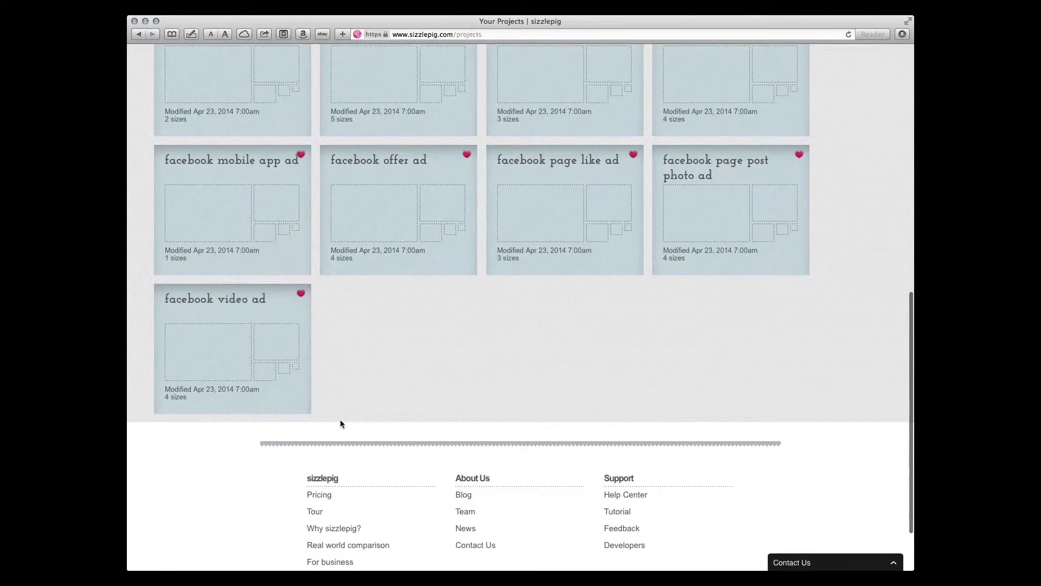
pyautogui.scroll(10, 399, 319)
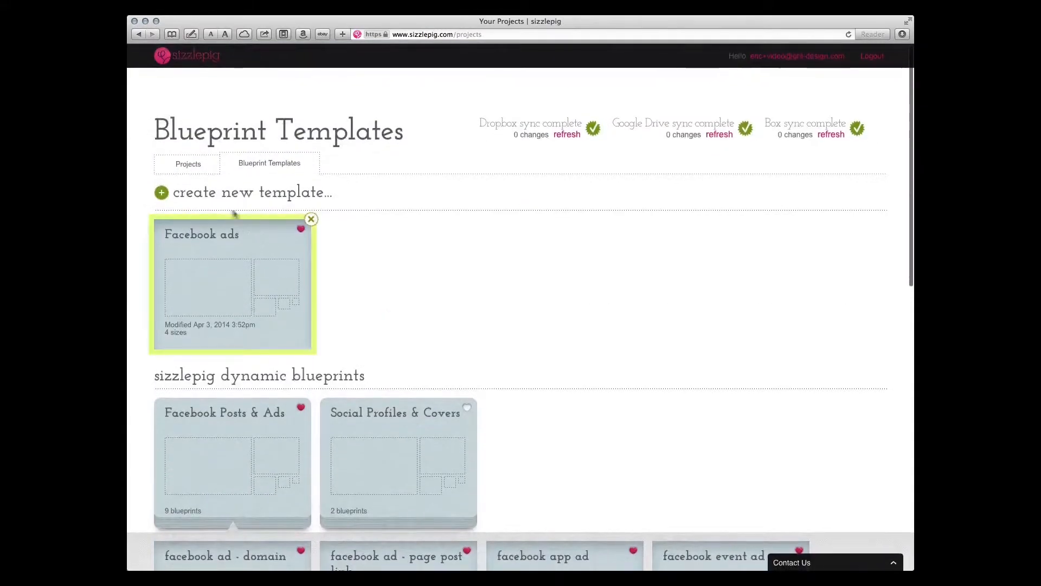
# Reopen the facebook ad buy project and apply the "facebook page post photo ad" template to its blueprint
pyautogui.click(189, 166)
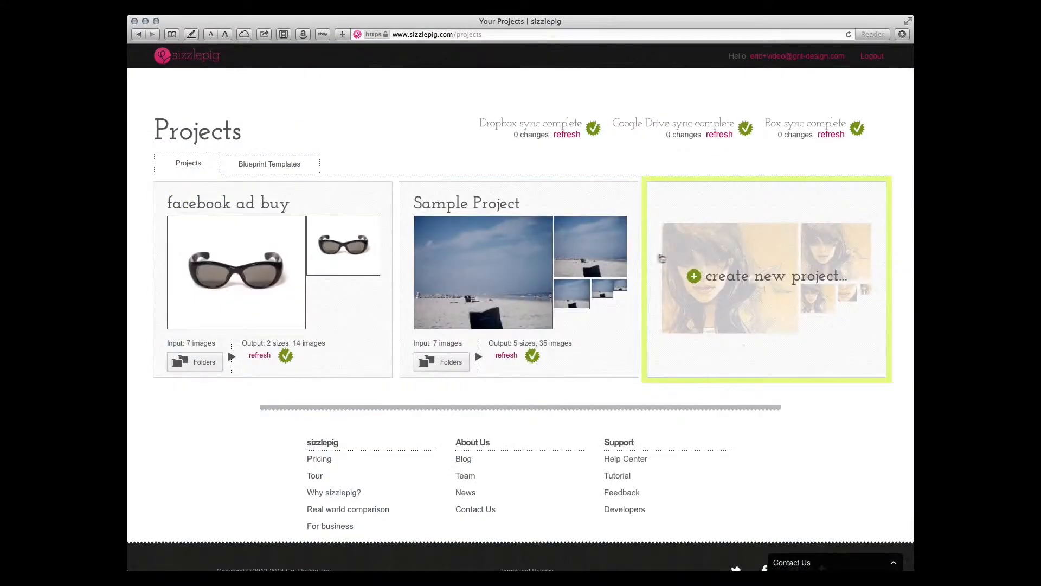
pyautogui.click(303, 277)
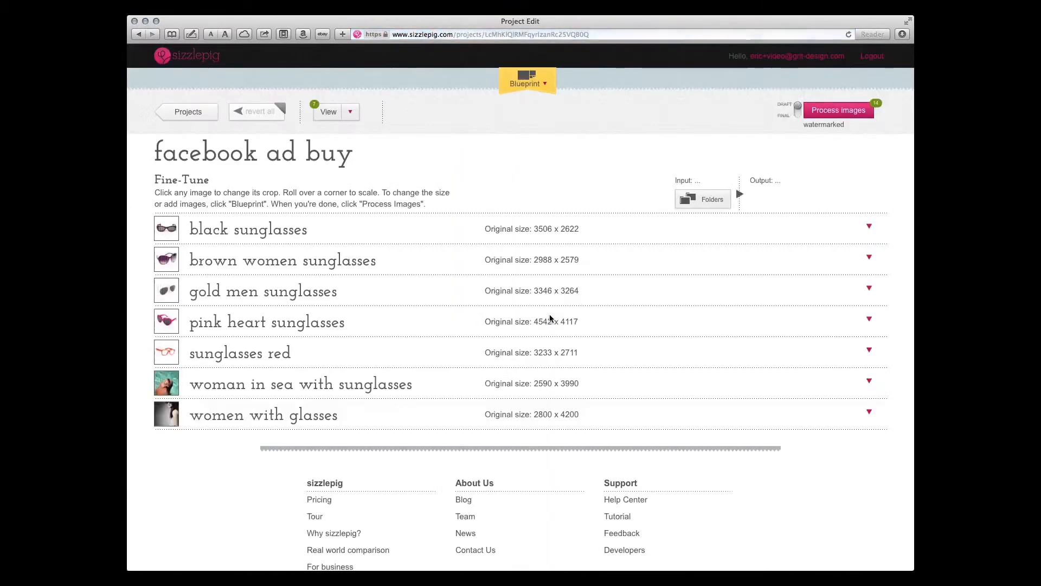
pyautogui.click(520, 79)
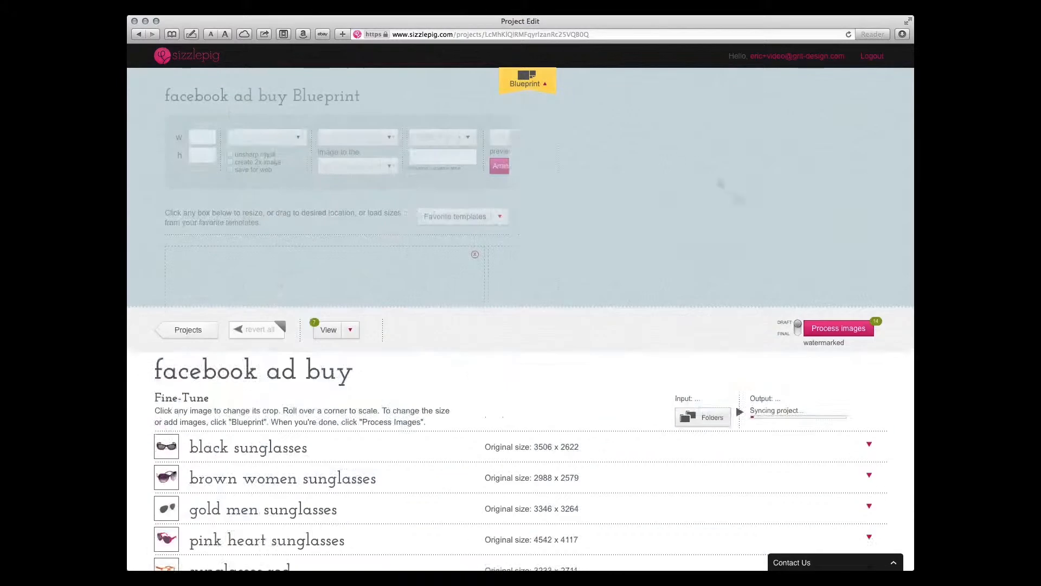
pyautogui.click(869, 229)
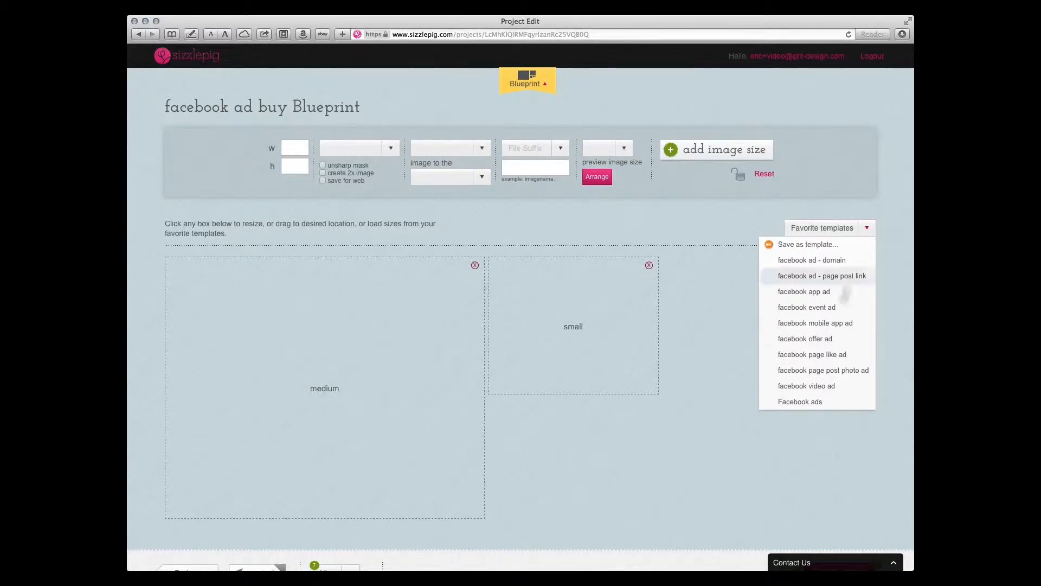
pyautogui.click(836, 373)
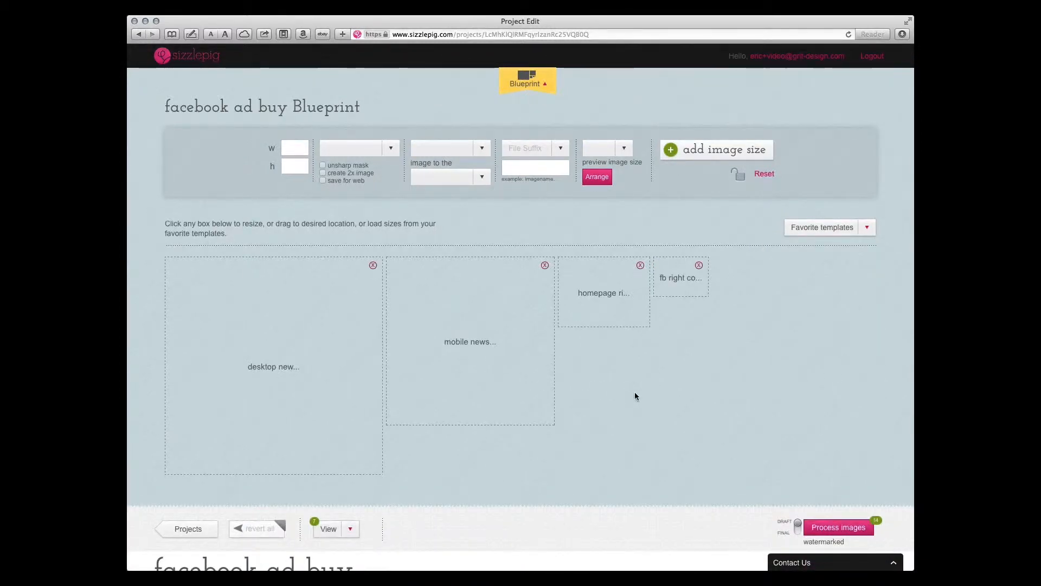
# Examine the settings of the desktop newsfeed, mobile newsfeed, homepage right column and fb right column image sizes
pyautogui.click(282, 321)
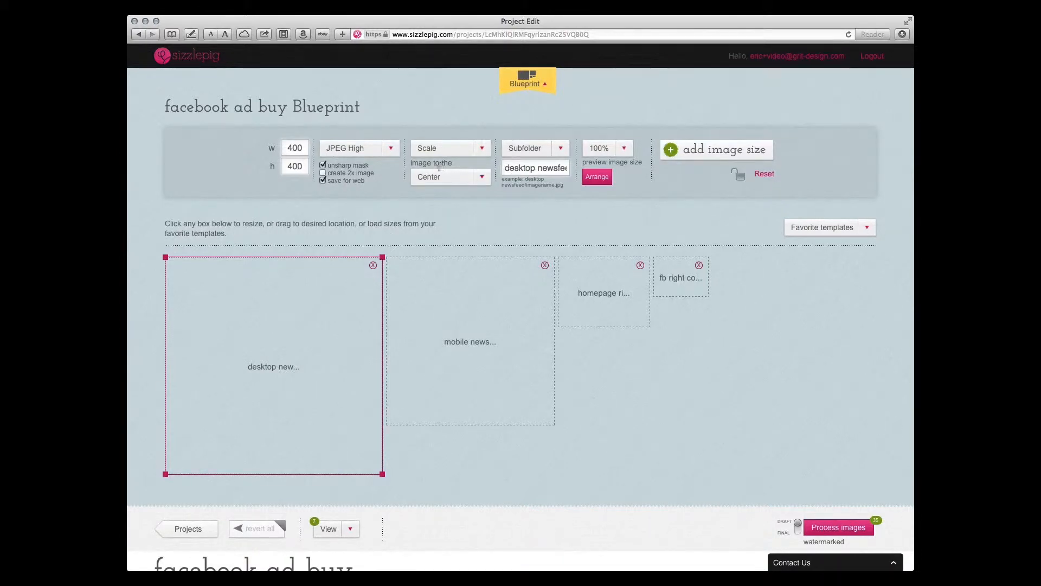
pyautogui.click(492, 312)
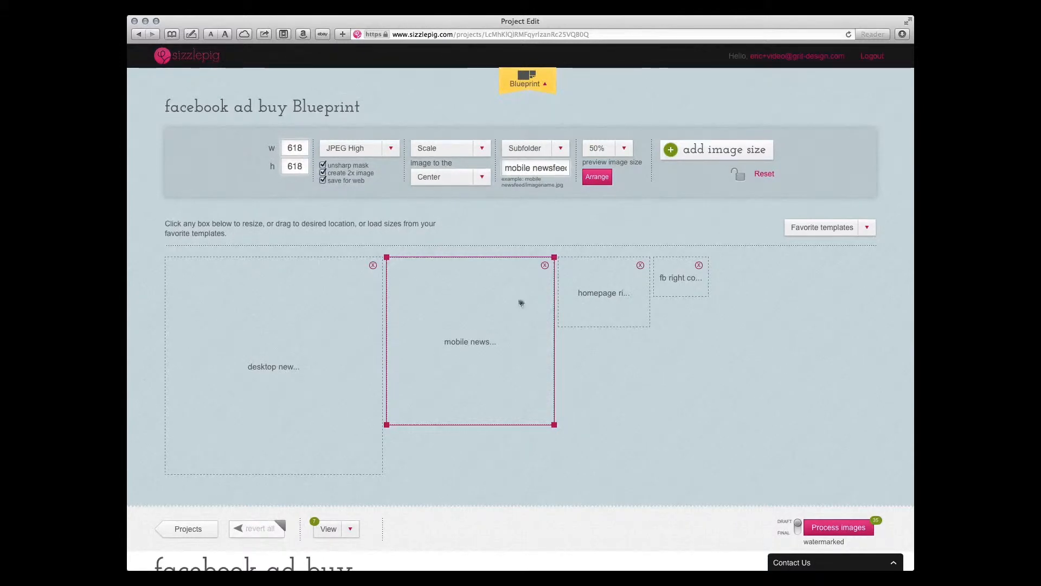
pyautogui.click(617, 314)
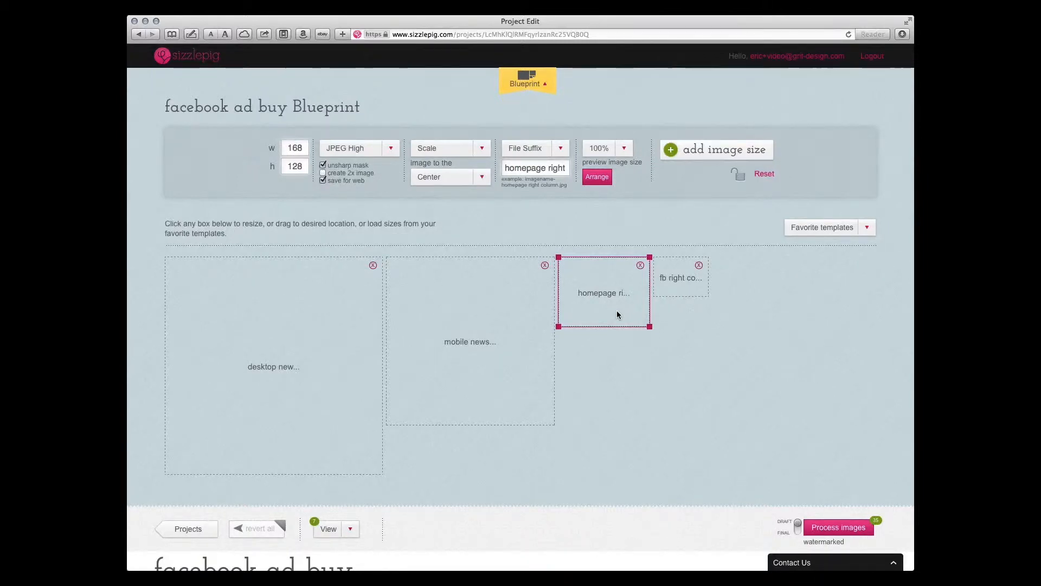
pyautogui.click(688, 290)
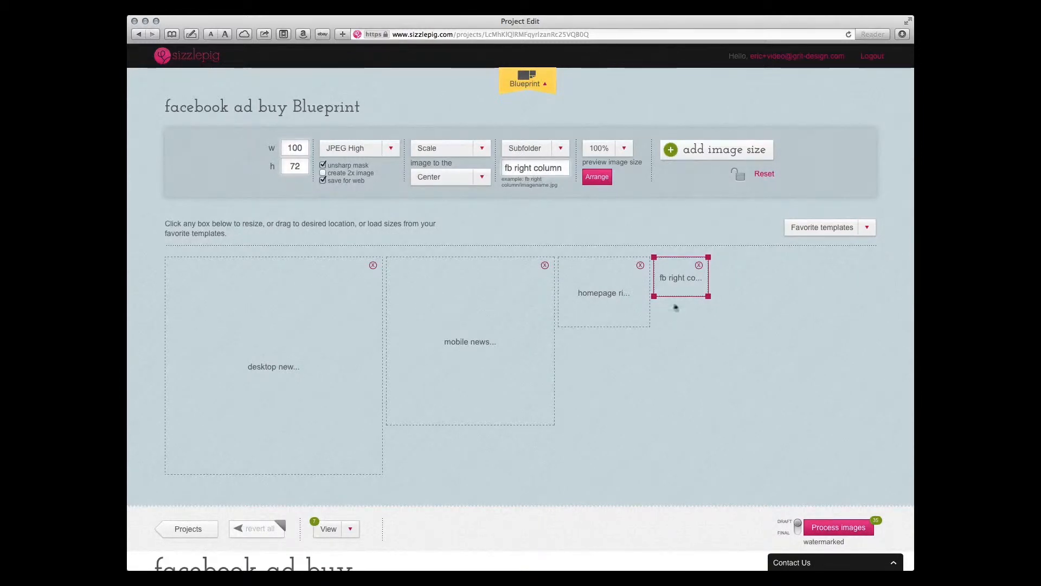
# Set the homepage right column image size to save its output in a Subfolder
pyautogui.click(629, 318)
pyautogui.click(562, 150)
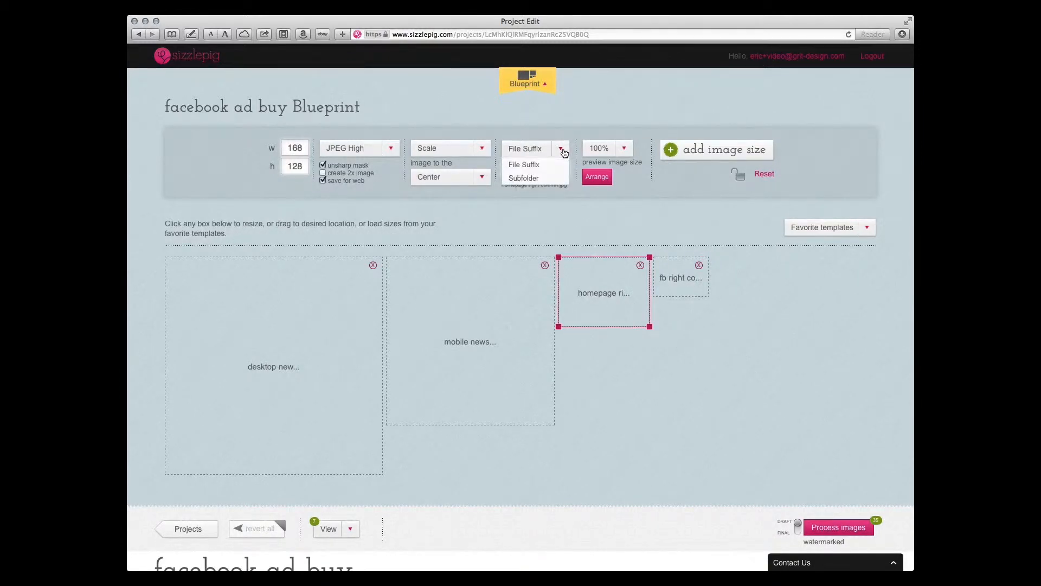
pyautogui.click(531, 179)
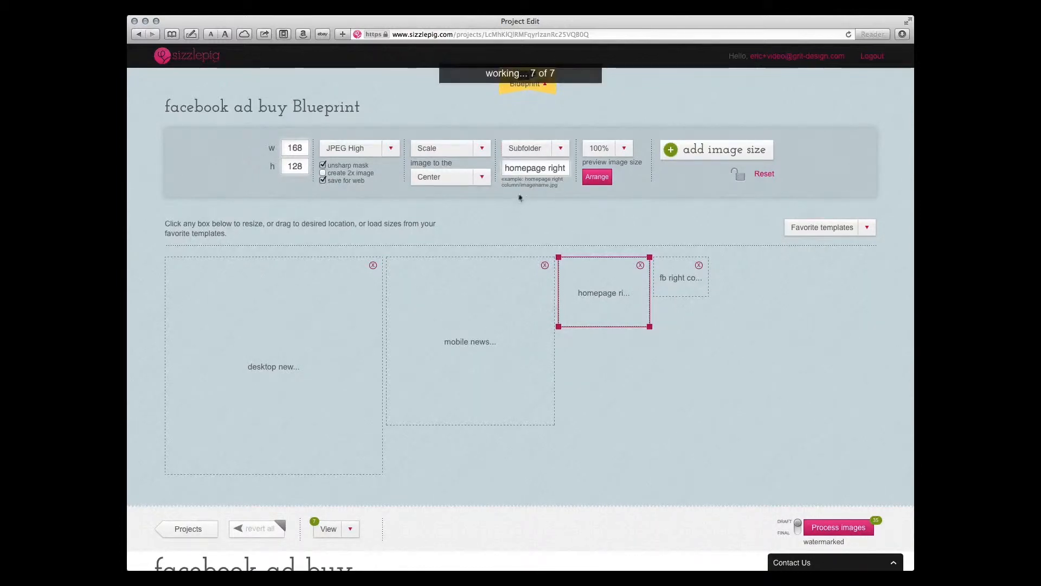
# Expand all images in the facebook ad buy project's Fine-Tune list to show their crops
pyautogui.scroll(-6, 637, 413)
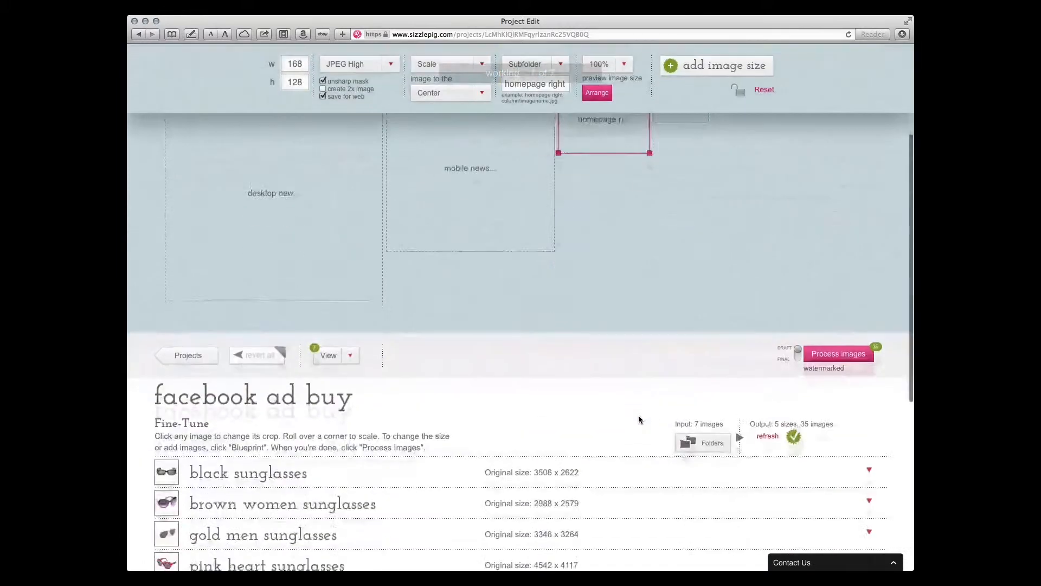
pyautogui.click(342, 202)
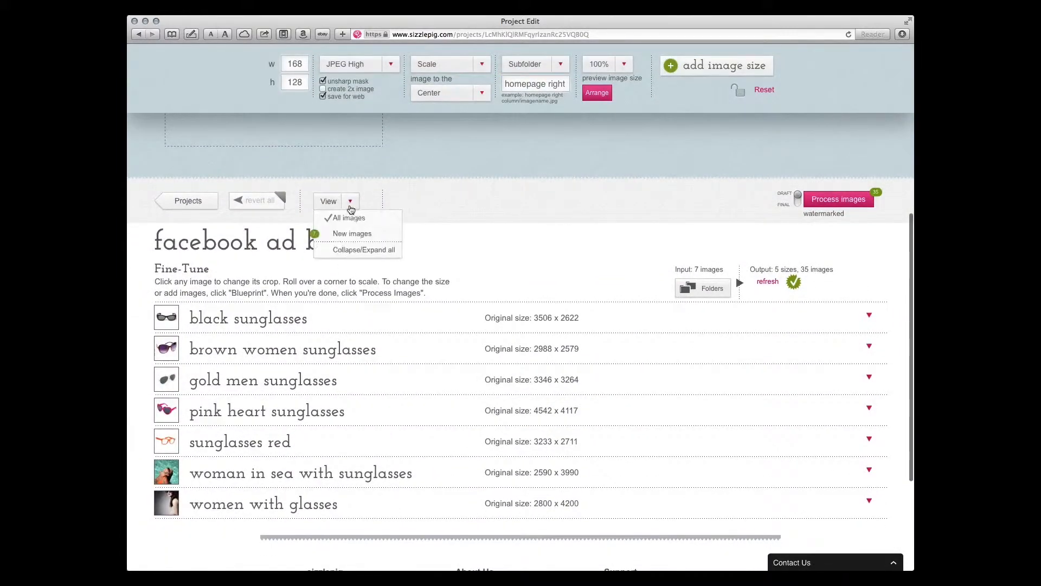
pyautogui.click(359, 255)
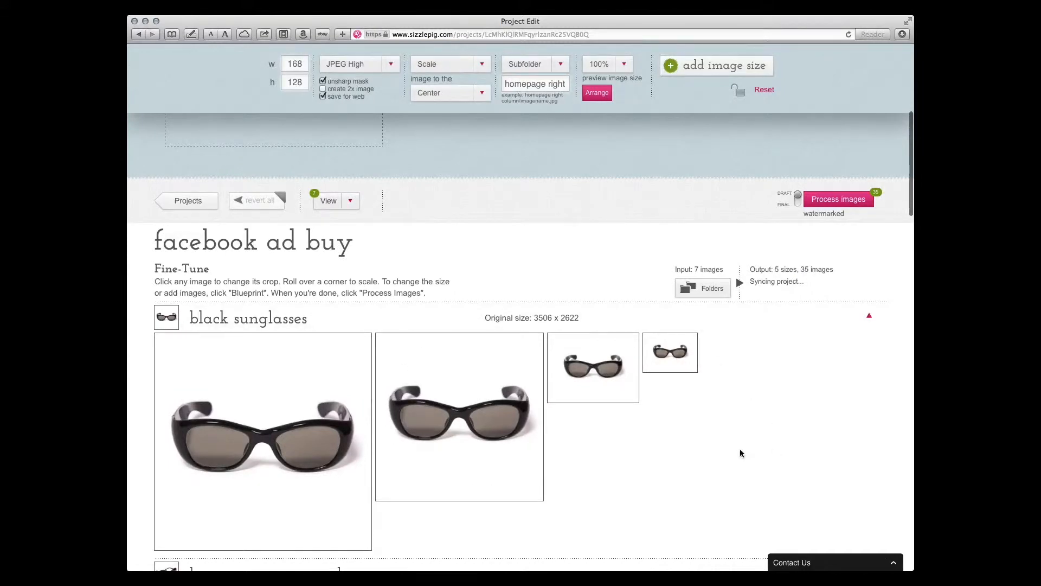
# Examine how each sunglasses image is cropped in the Facebook ad sizes, comparing the previews with the blueprint boxes
pyautogui.scroll(-10, 740, 448)
pyautogui.scroll(-10, 740, 454)
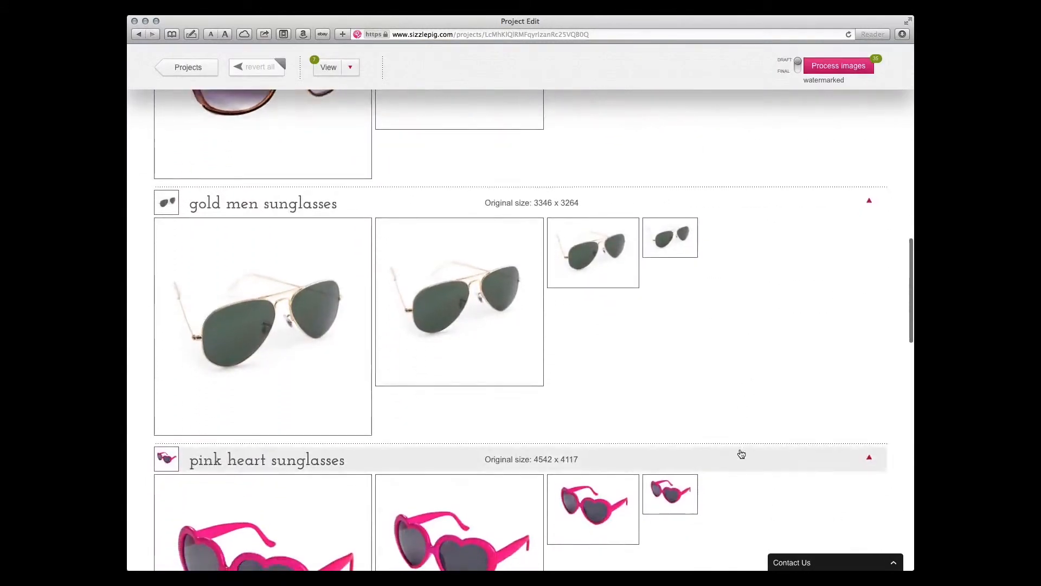
pyautogui.scroll(-3, 741, 453)
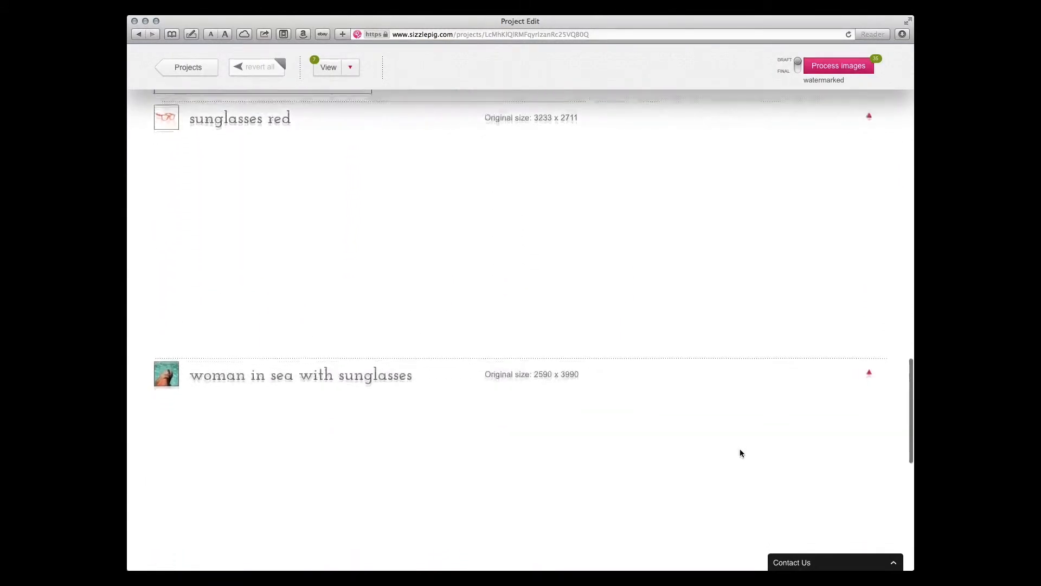
pyautogui.scroll(10, 741, 452)
pyautogui.scroll(-15, 740, 453)
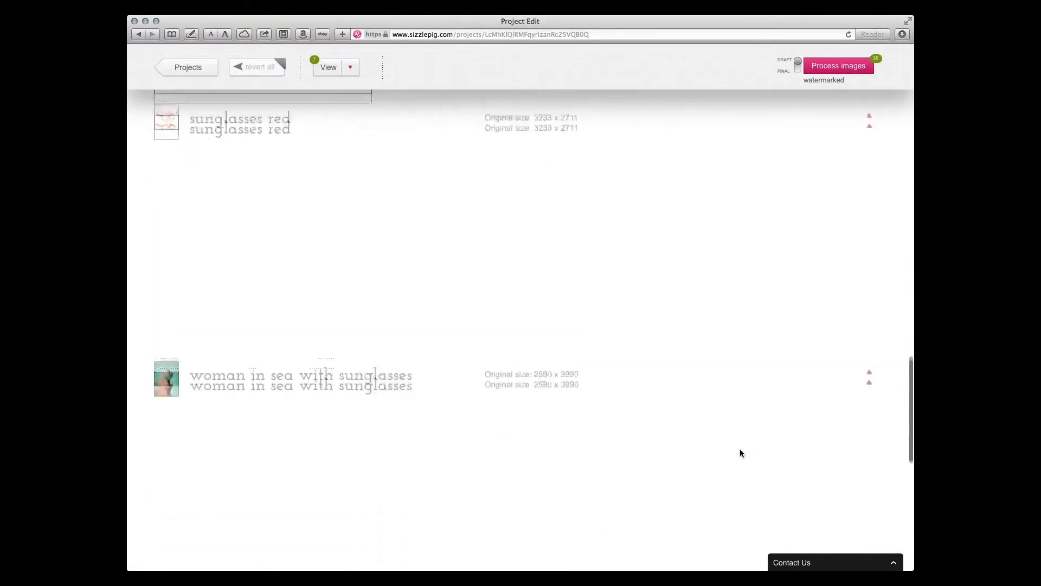
pyautogui.scroll(15, 741, 453)
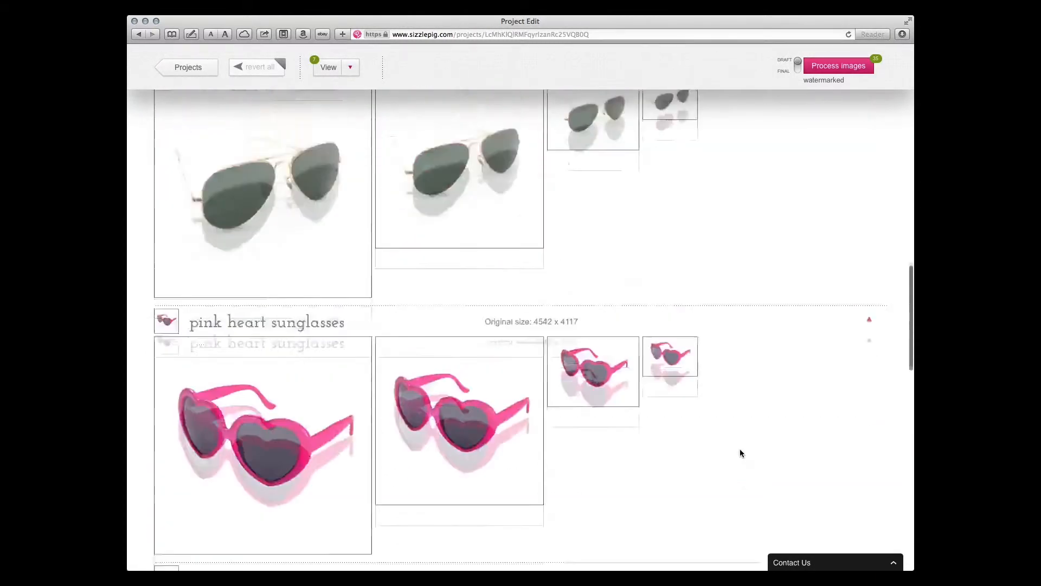
pyautogui.scroll(10, 397, 290)
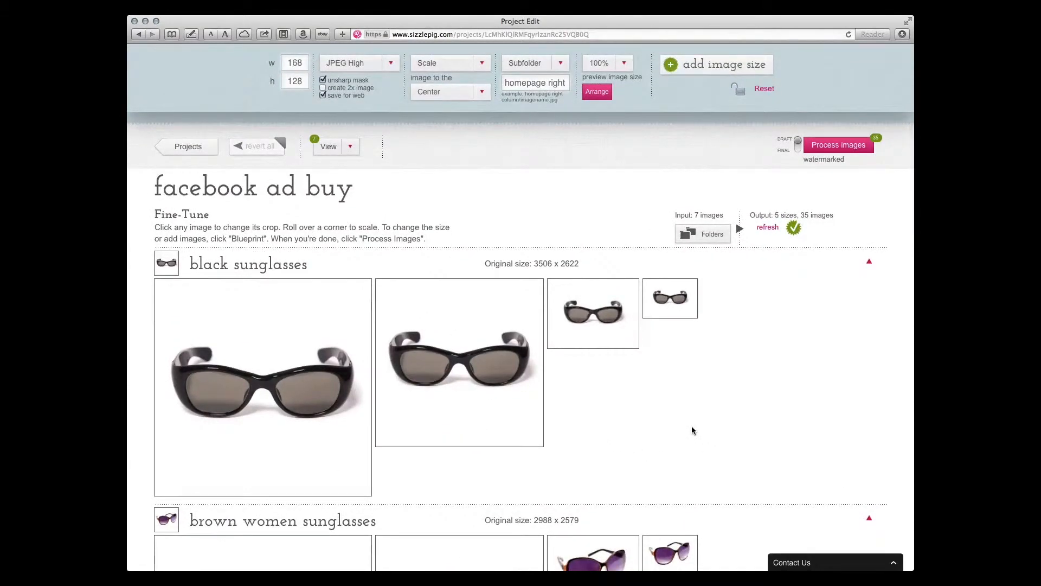
pyautogui.scroll(-8, 691, 429)
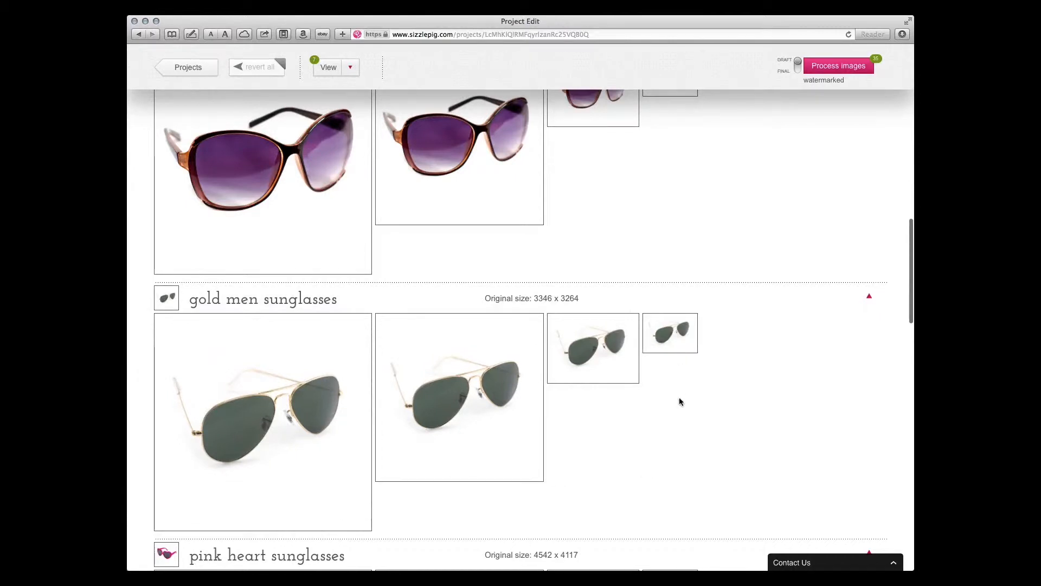
pyautogui.scroll(-6, 679, 401)
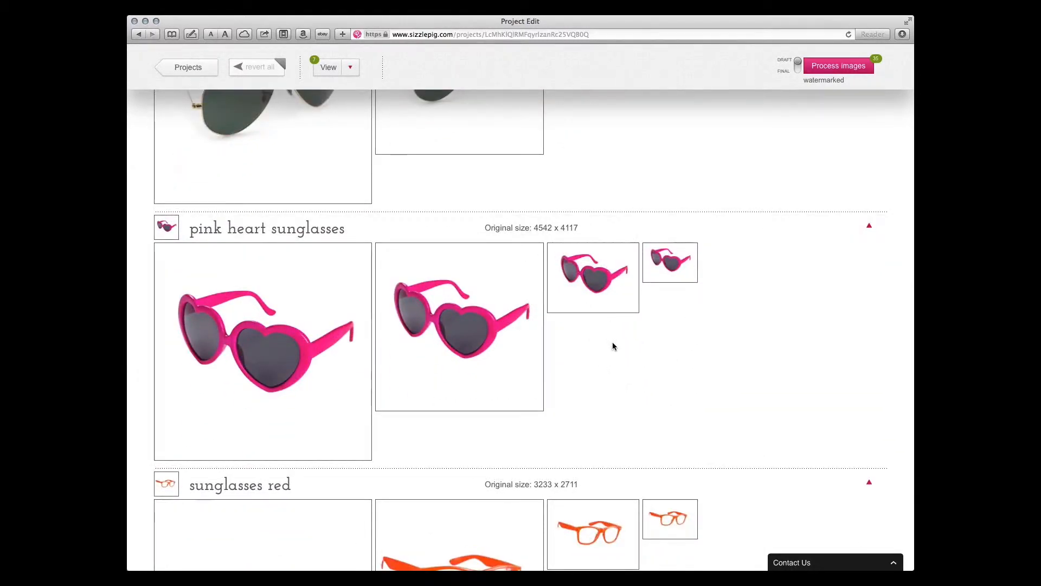
pyautogui.scroll(-5, 644, 422)
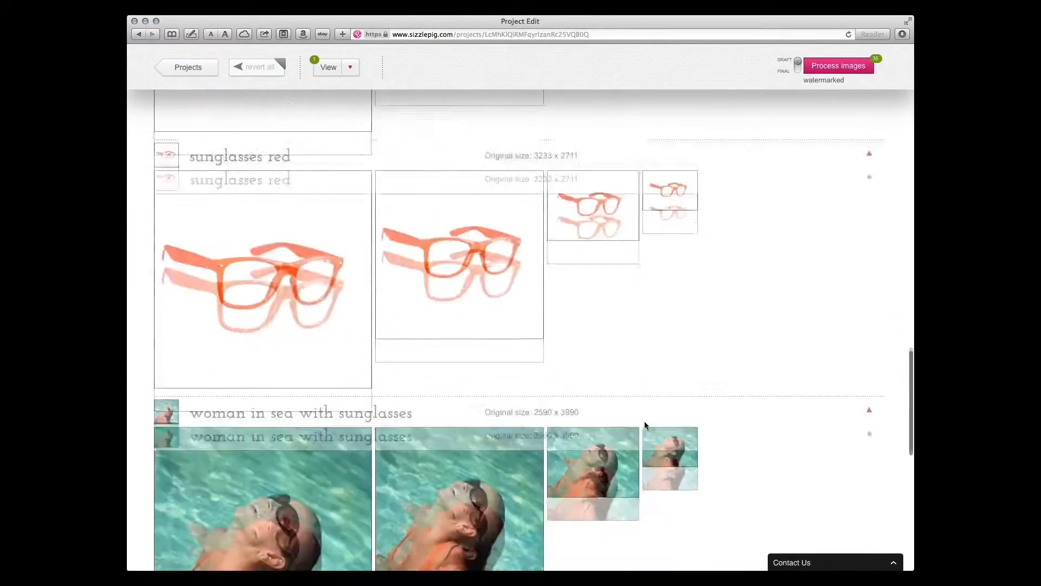
pyautogui.scroll(-8, 645, 424)
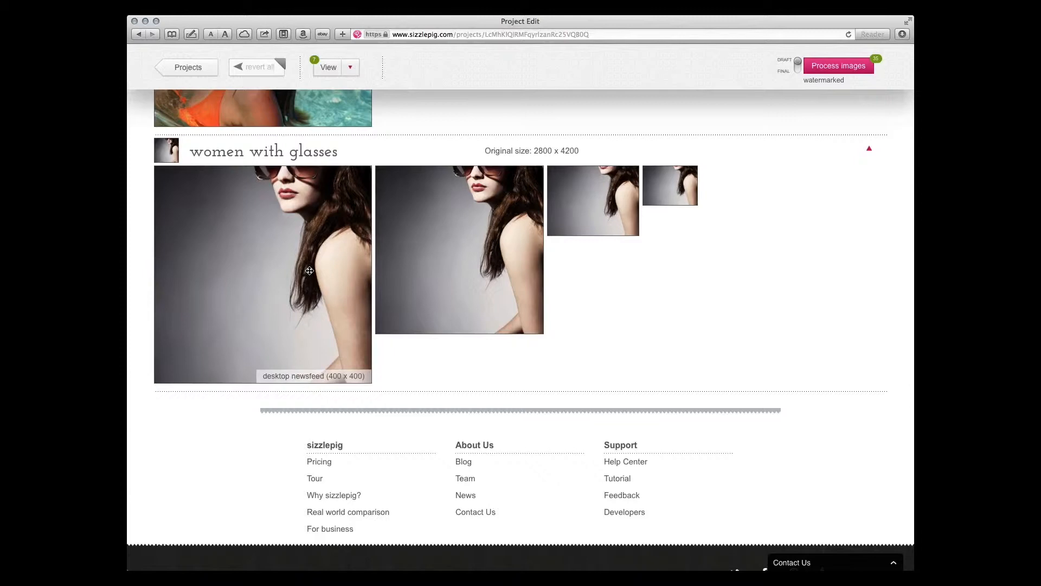
pyautogui.scroll(6, 412, 263)
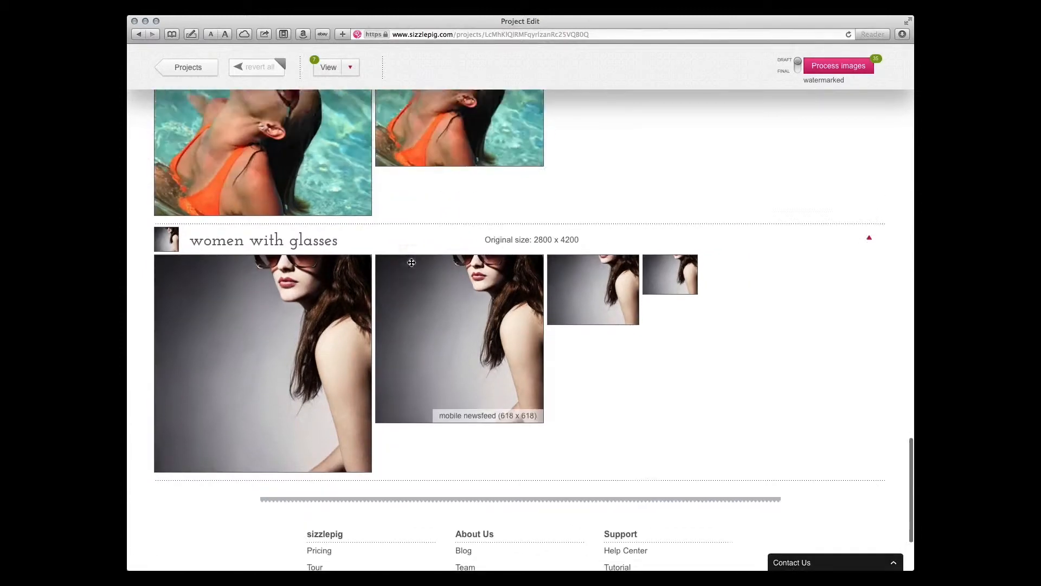
pyautogui.scroll(20, 412, 262)
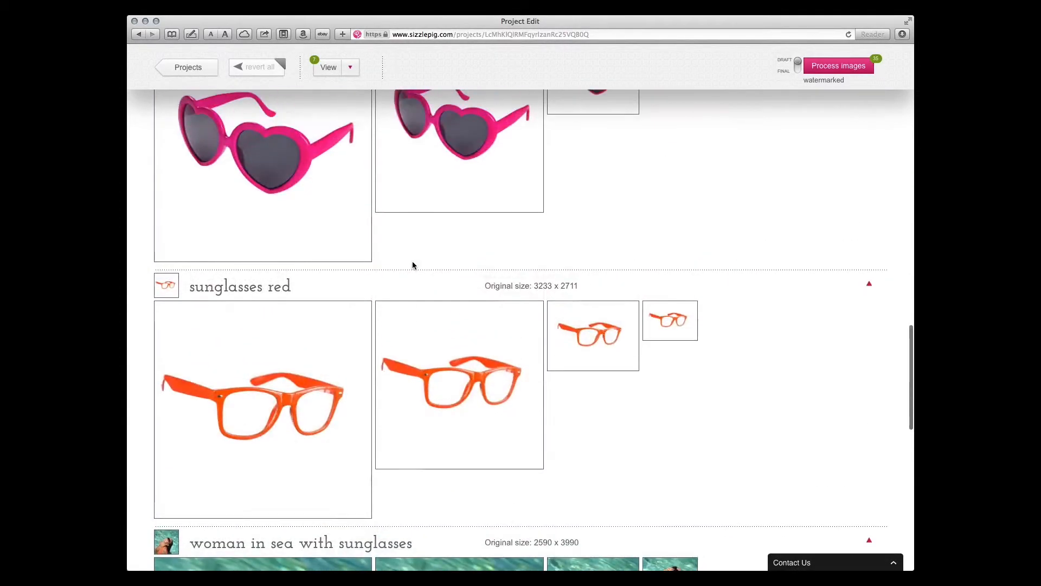
pyautogui.scroll(10, 413, 263)
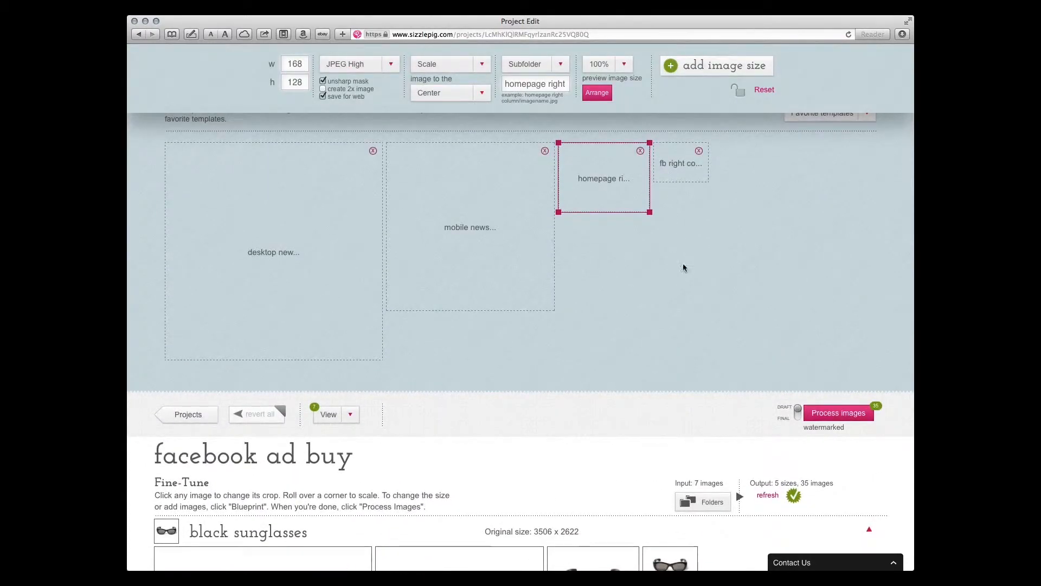
pyautogui.scroll(-20, 682, 265)
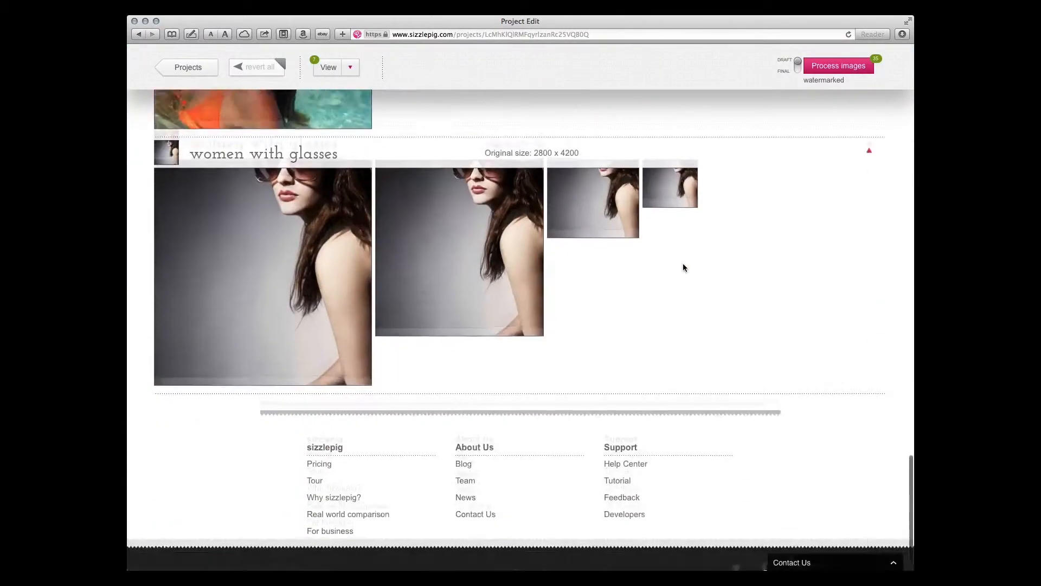
# Enlarge the pink heart sunglasses in their homepage right column crop and reposition them to fit the frame
pyautogui.scroll(8, 686, 282)
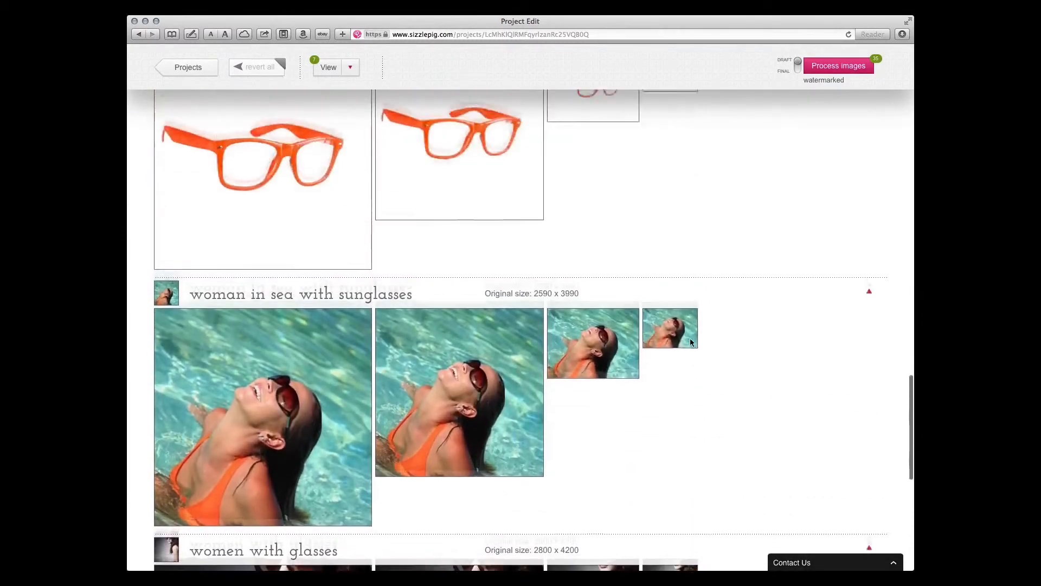
pyautogui.scroll(8, 690, 338)
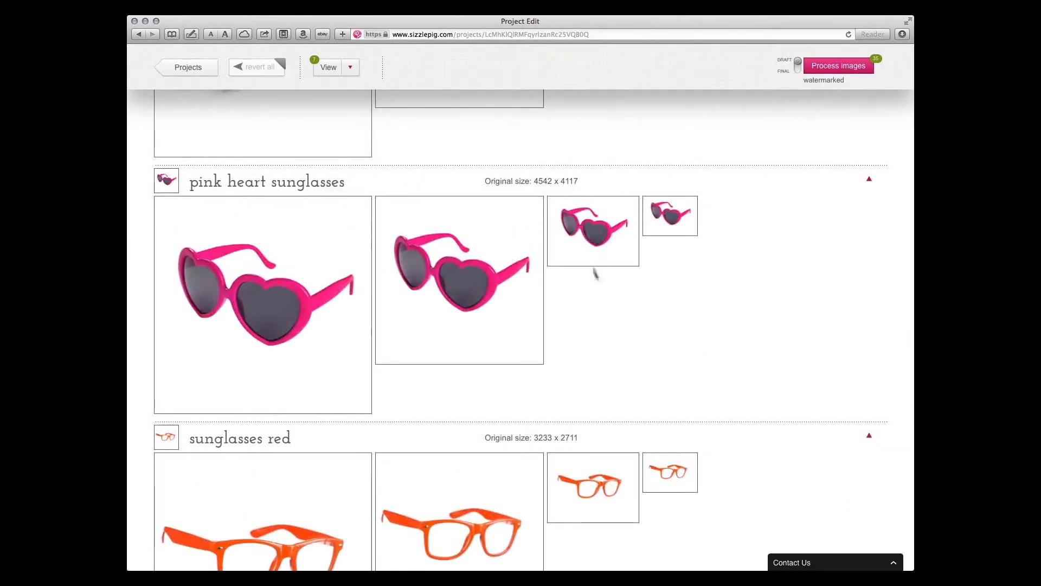
pyautogui.click(600, 238)
pyautogui.moveTo(600, 240); pyautogui.dragTo(601, 233)
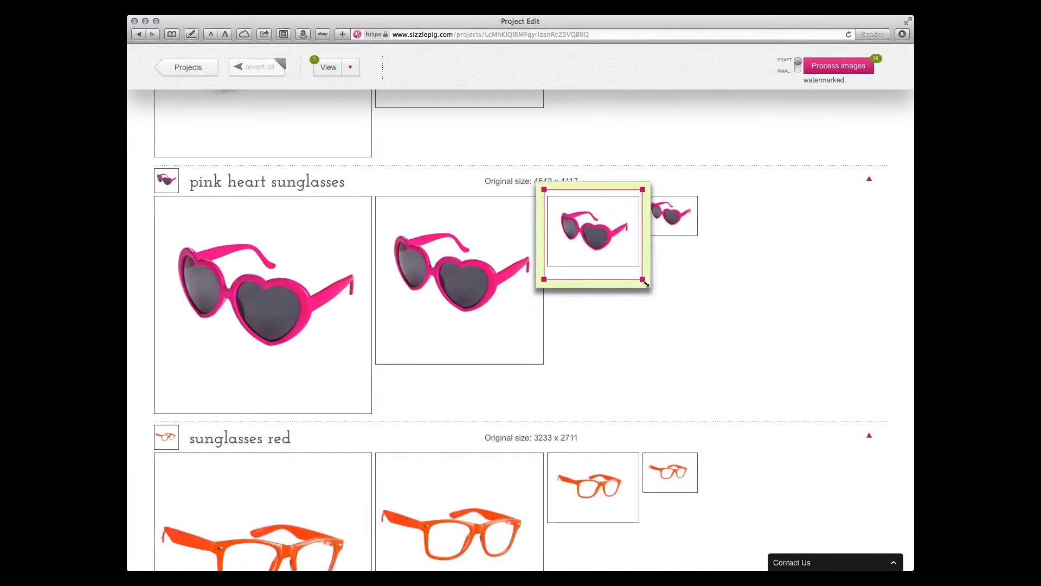
pyautogui.moveTo(645, 282)
pyautogui.mouseDown()
pyautogui.moveTo(667, 293)
pyautogui.moveTo(650, 284)
pyautogui.mouseUp()
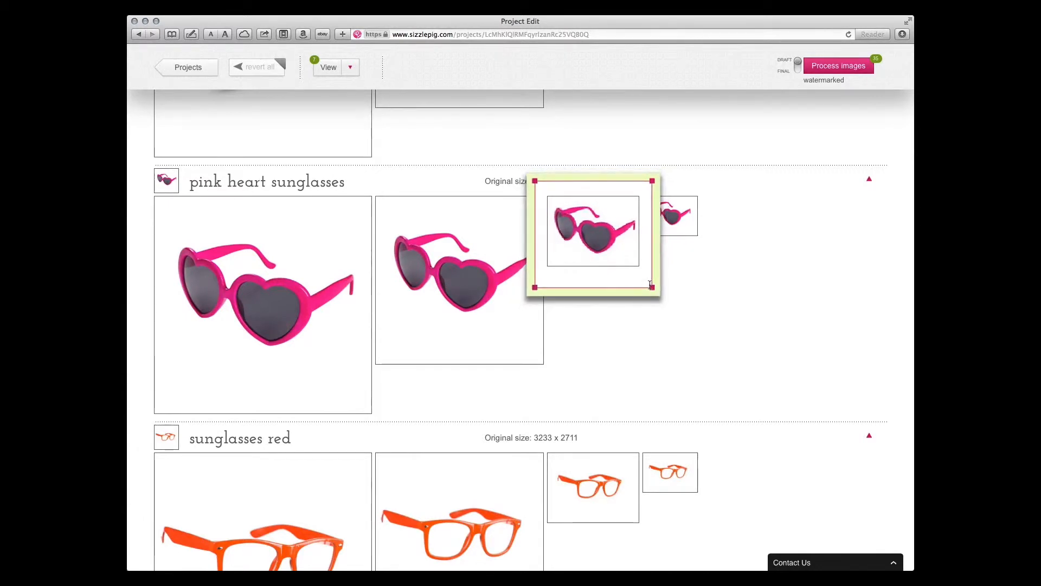
pyautogui.doubleClick(600, 234)
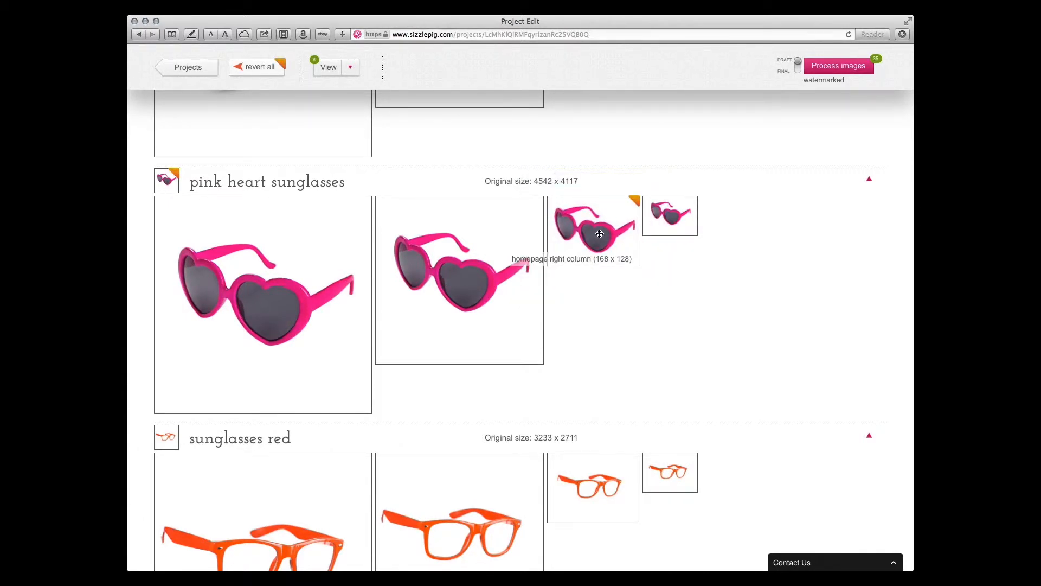
pyautogui.doubleClick(600, 234)
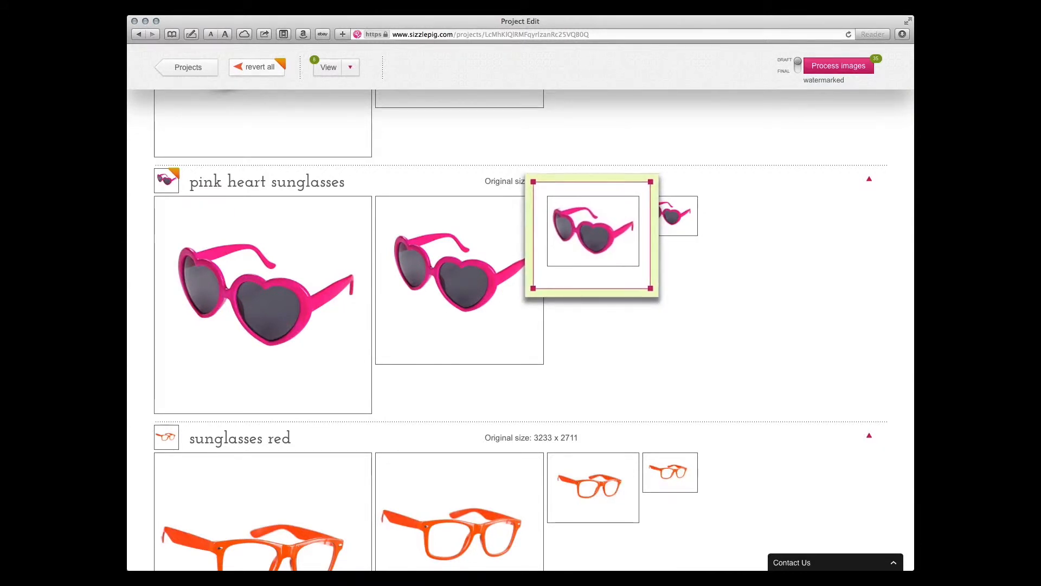
pyautogui.click(691, 325)
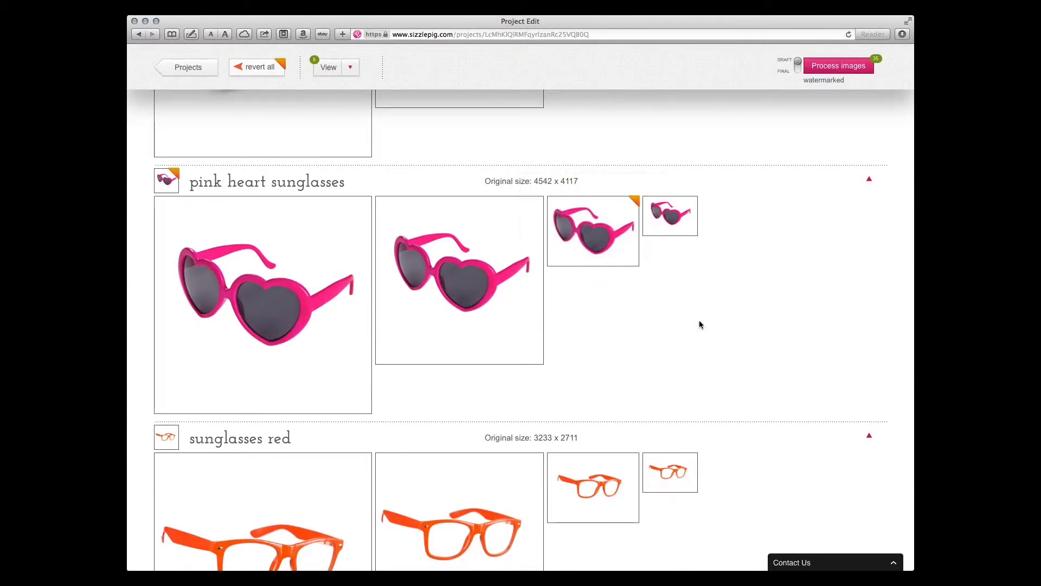
# Enlarge the pink heart sunglasses in their fb right column crop so they fill more of the frame
pyautogui.doubleClick(684, 215)
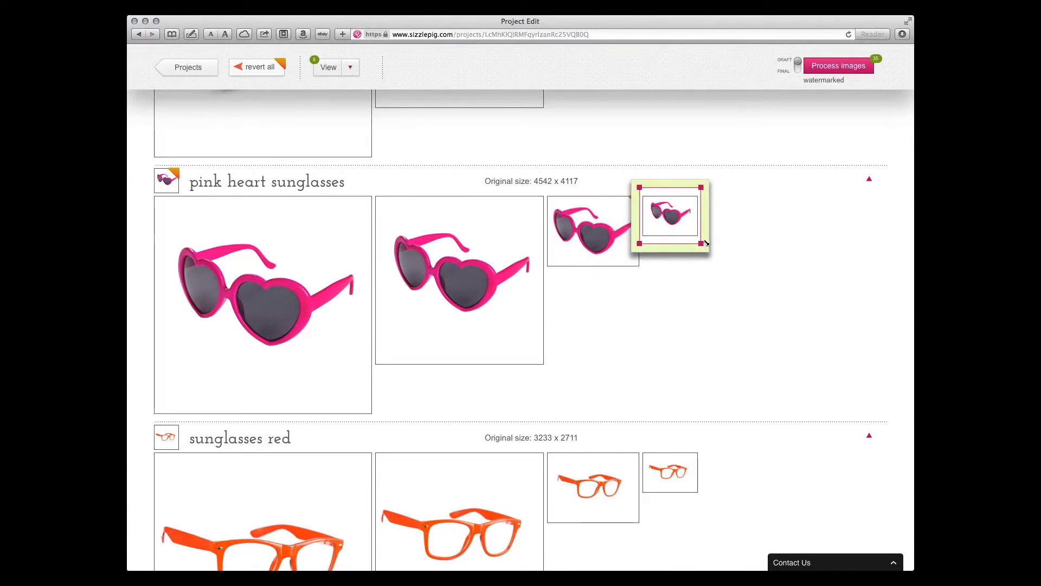
pyautogui.moveTo(705, 243); pyautogui.dragTo(714, 248)
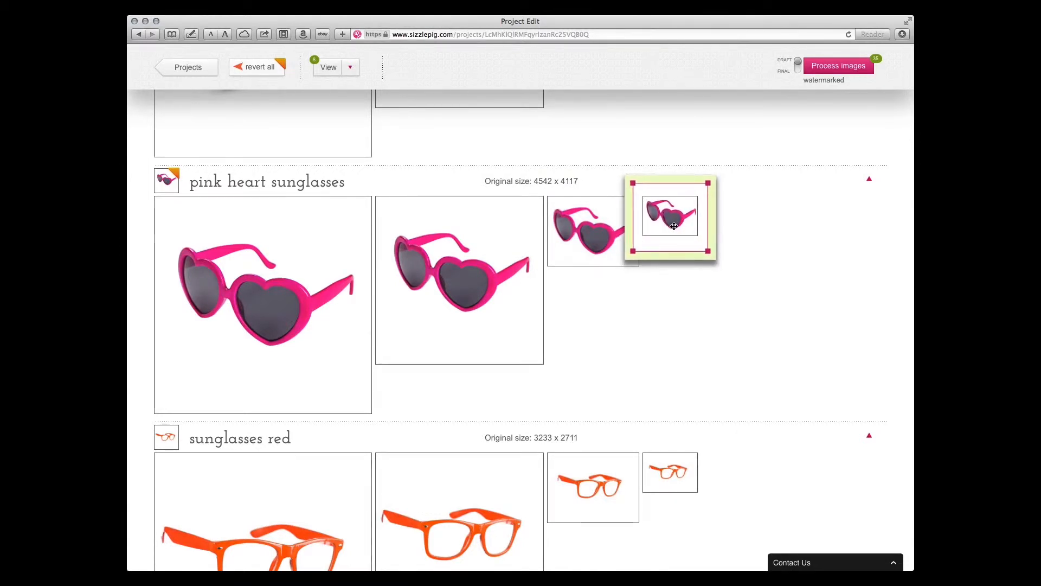
pyautogui.click(637, 347)
# Enlarge the pink heart sunglasses slightly in both their mobile newsfeed and desktop newsfeed crops
pyautogui.click(455, 279)
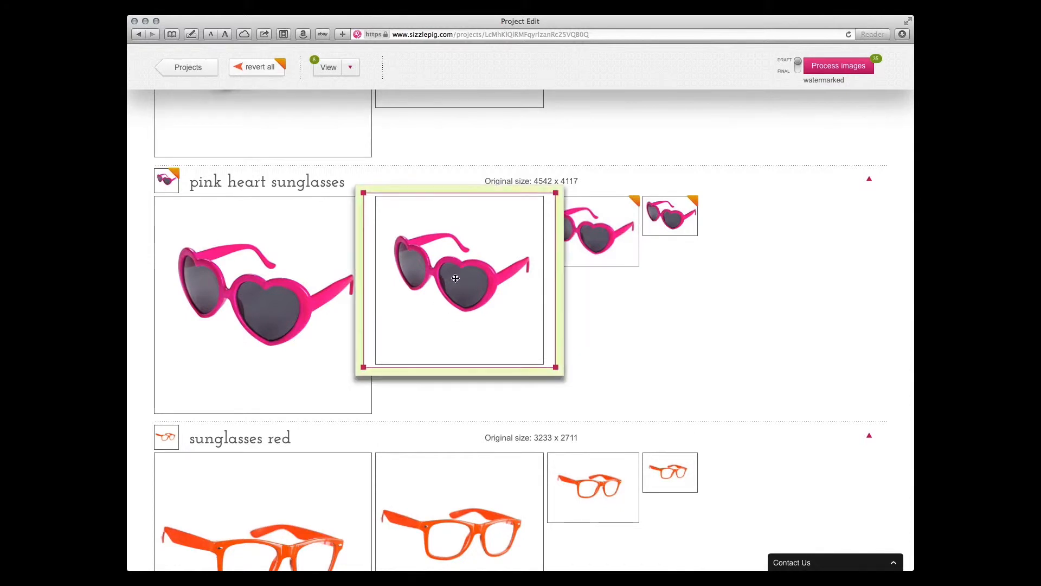
pyautogui.moveTo(556, 367); pyautogui.dragTo(569, 383)
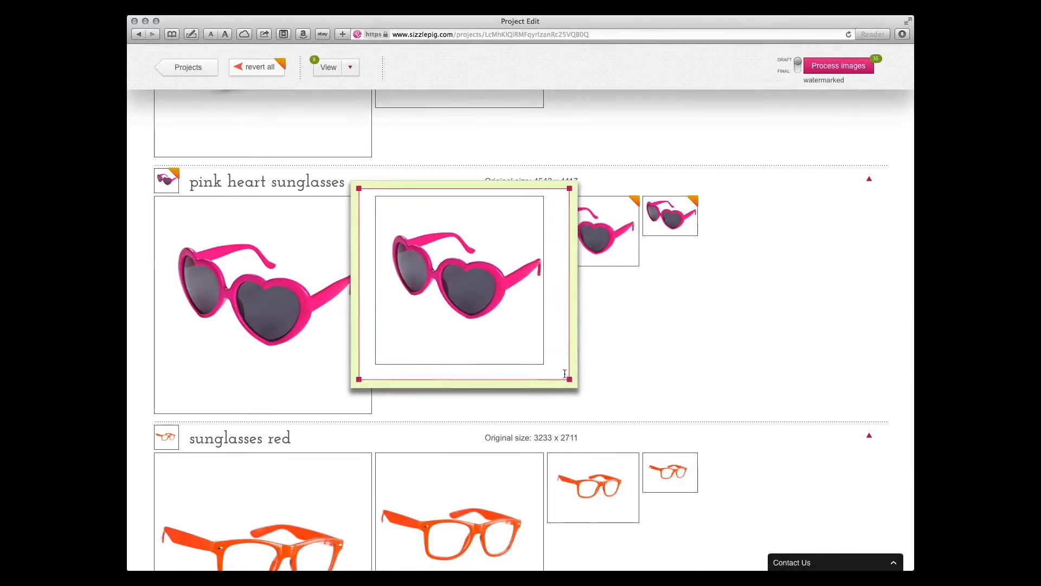
pyautogui.moveTo(462, 301); pyautogui.dragTo(267, 307)
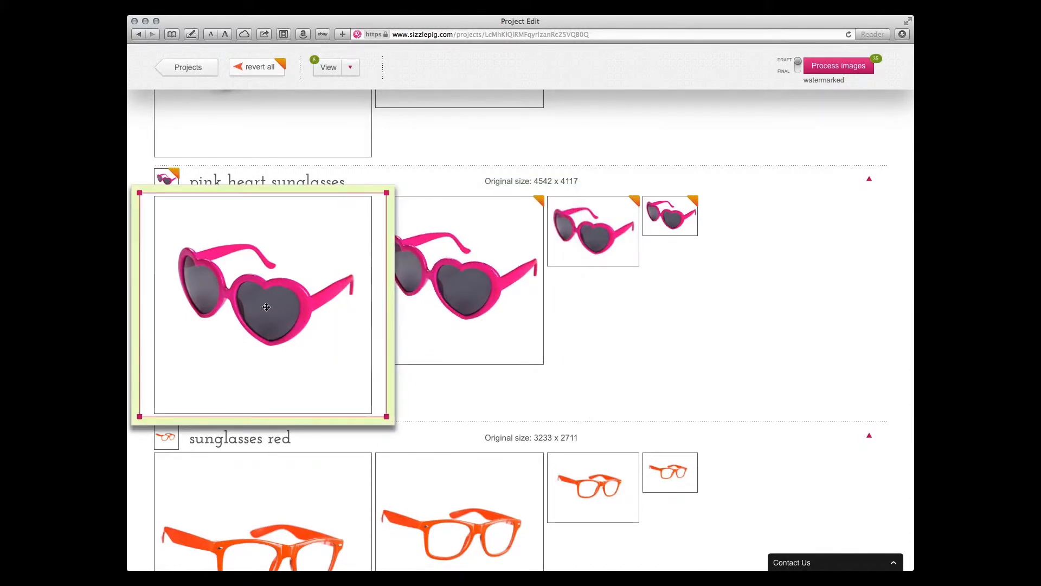
pyautogui.scroll(-3, 399, 369)
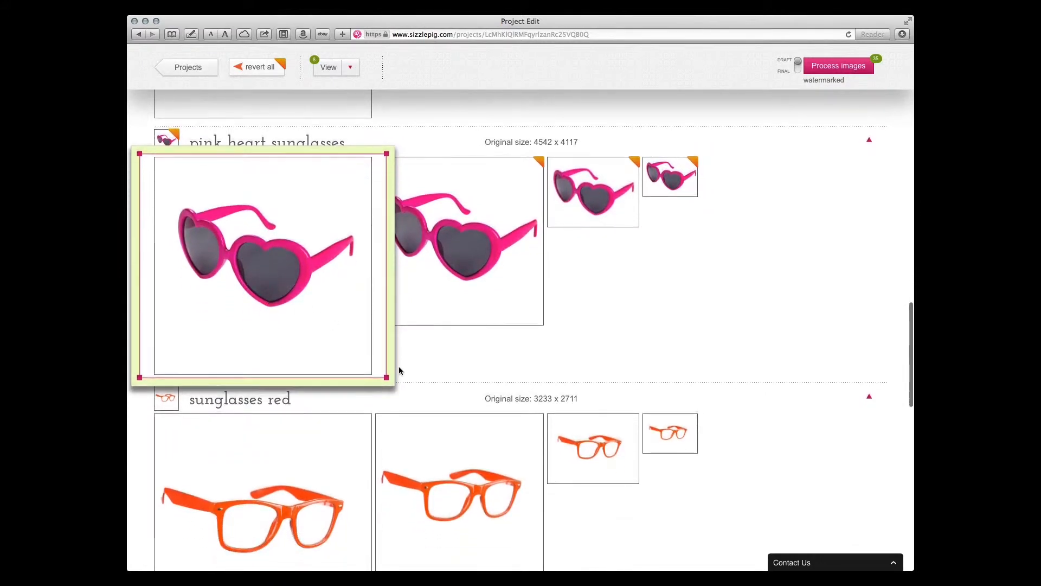
pyautogui.moveTo(386, 378); pyautogui.dragTo(397, 385)
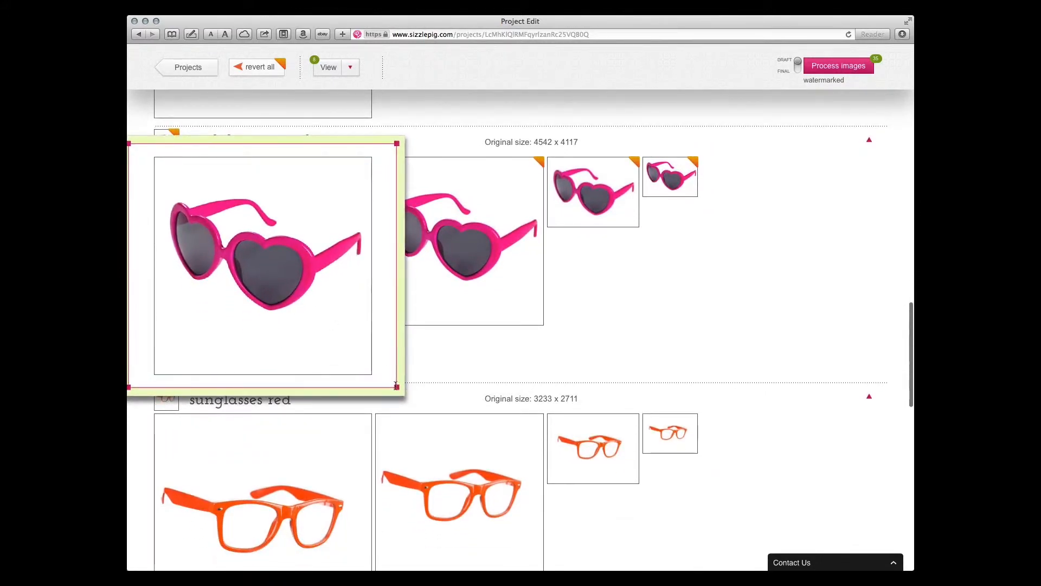
pyautogui.click(543, 374)
# Enlarge the red sunglasses in their fb right column crop so they span the frame's width
pyautogui.scroll(-5, 786, 340)
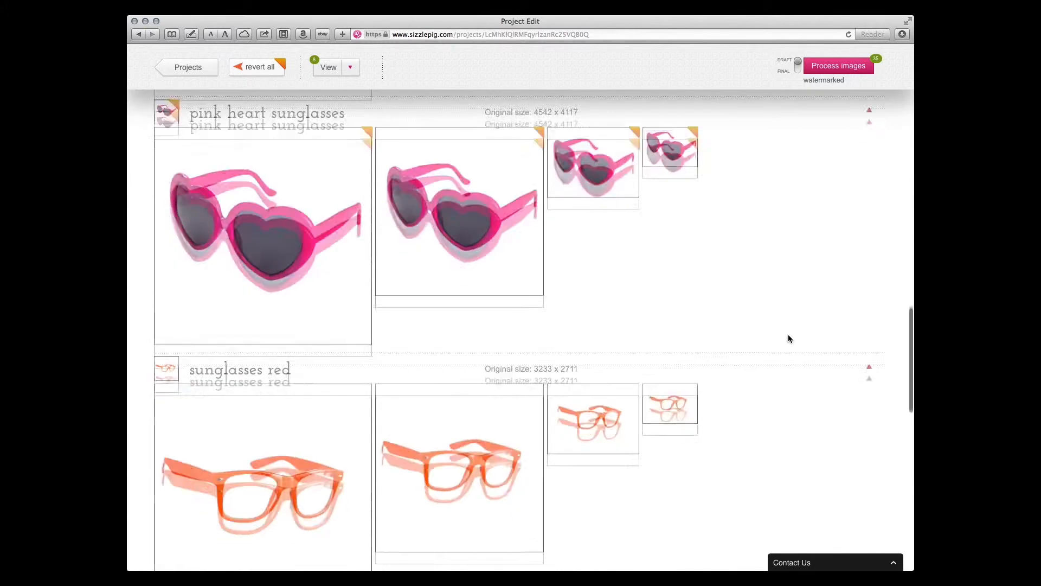
pyautogui.click(678, 210)
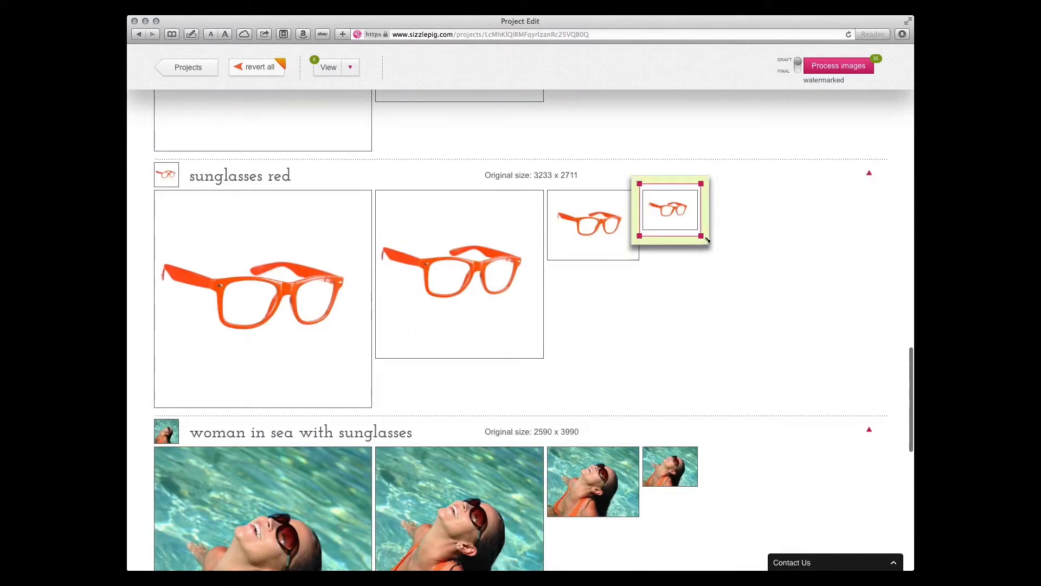
pyautogui.moveTo(703, 239); pyautogui.dragTo(691, 215)
pyautogui.click(646, 366)
# Enlarge the red sunglasses in their homepage right column crop and shift them to sit centred in the frame
pyautogui.click(600, 210)
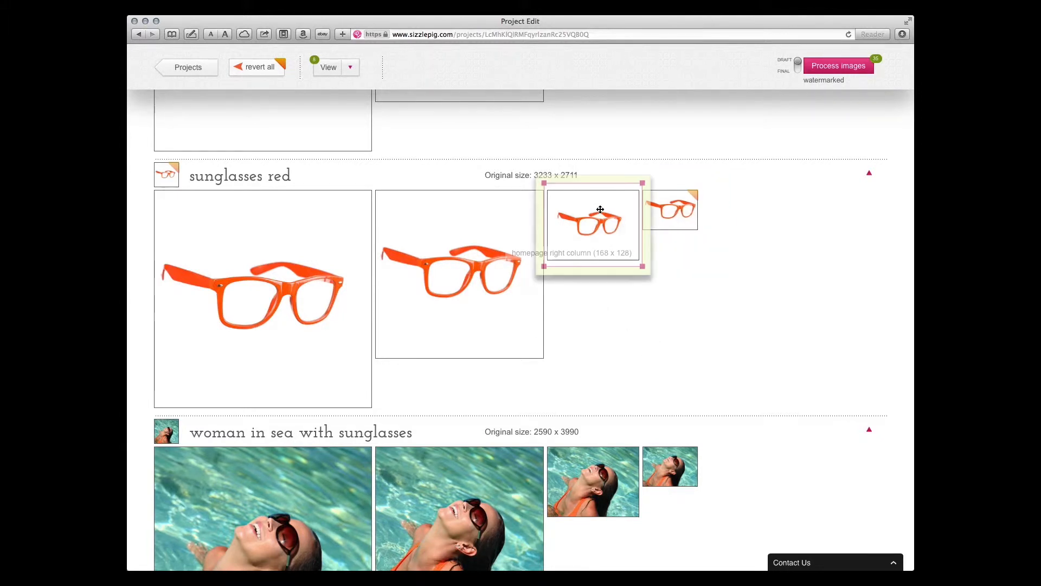
pyautogui.moveTo(643, 267); pyautogui.dragTo(656, 278)
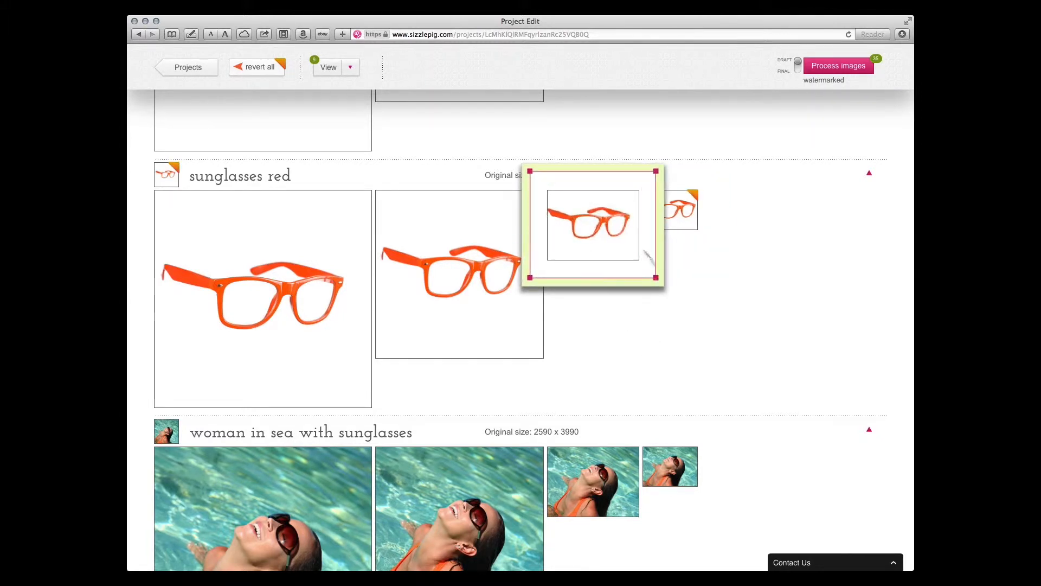
pyautogui.moveTo(607, 224)
pyautogui.mouseDown()
pyautogui.moveTo(620, 225)
pyautogui.moveTo(611, 228)
pyautogui.mouseUp()
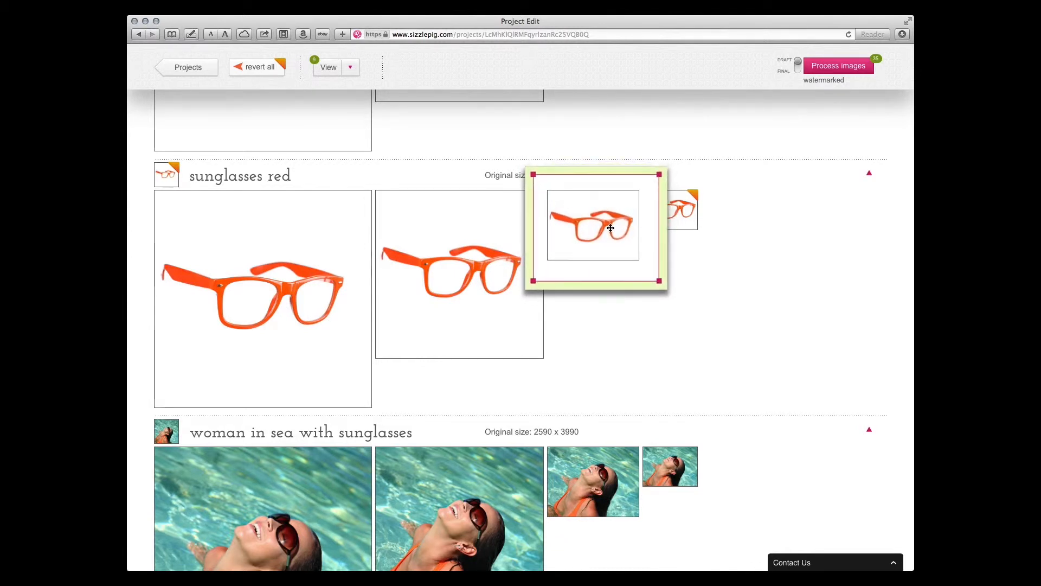
pyautogui.click(625, 370)
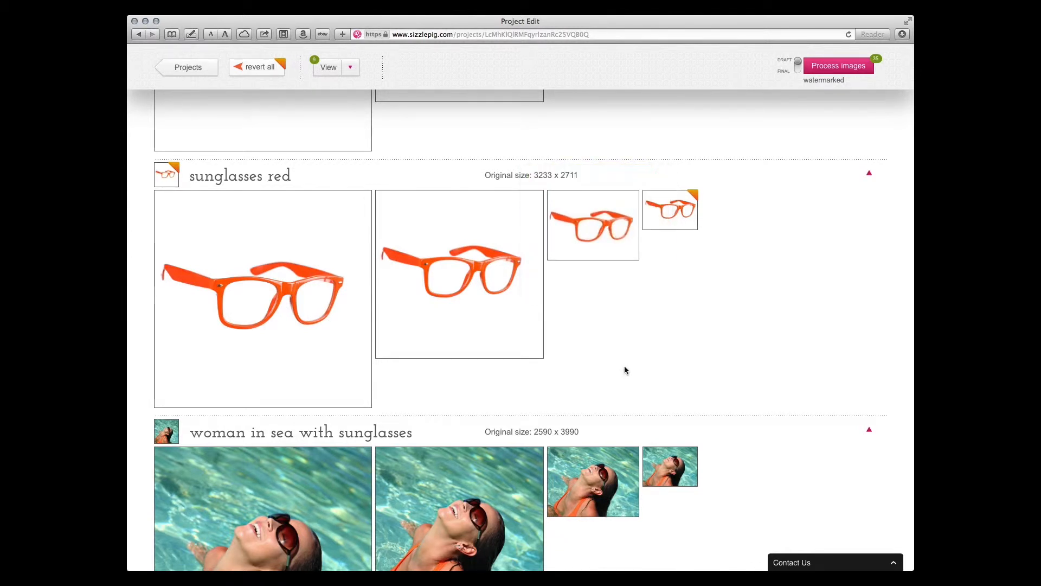
# Enlarge the red sunglasses slightly in their mobile newsfeed crop, keeping the whole pair inside the frame
pyautogui.click(461, 291)
pyautogui.moveTo(568, 358); pyautogui.dragTo(591, 373)
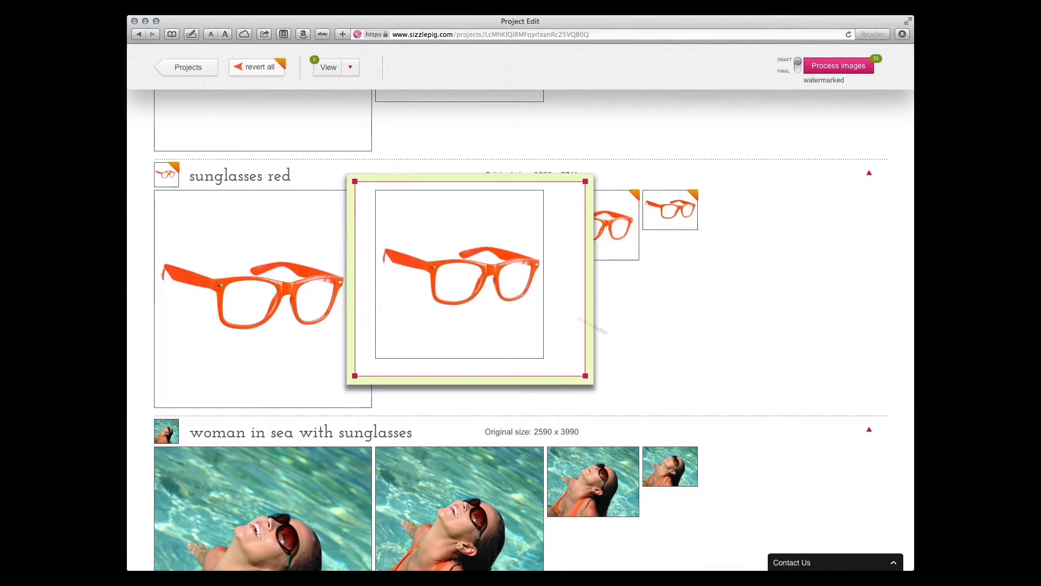
pyautogui.click(691, 377)
pyautogui.click(513, 296)
pyautogui.click(667, 308)
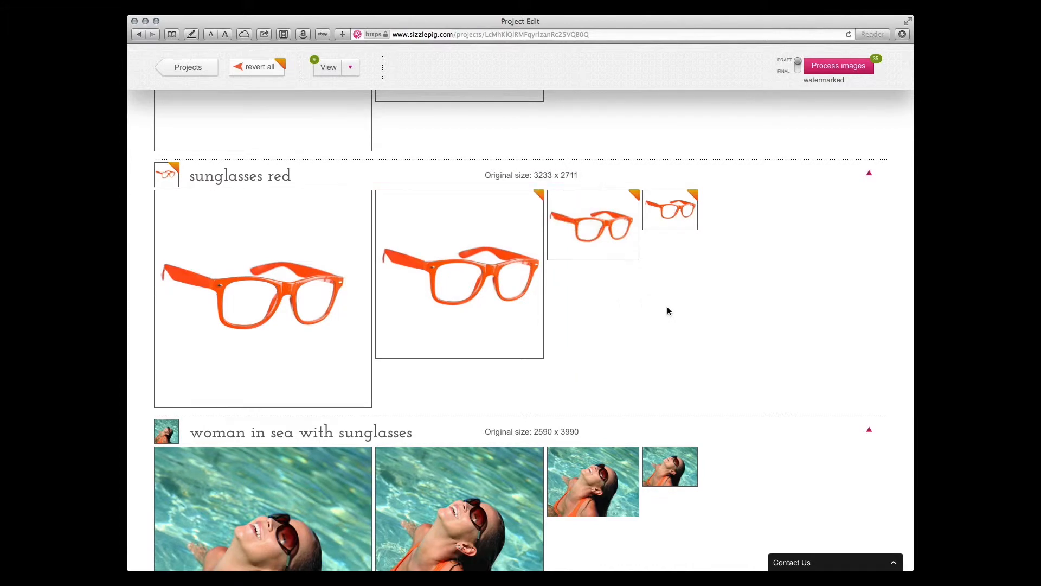
# Reposition the women with glasses photo in all four crops so the face and sunglasses are inside each frame
pyautogui.scroll(-5, 667, 309)
pyautogui.scroll(-4, 668, 310)
pyautogui.click(324, 348)
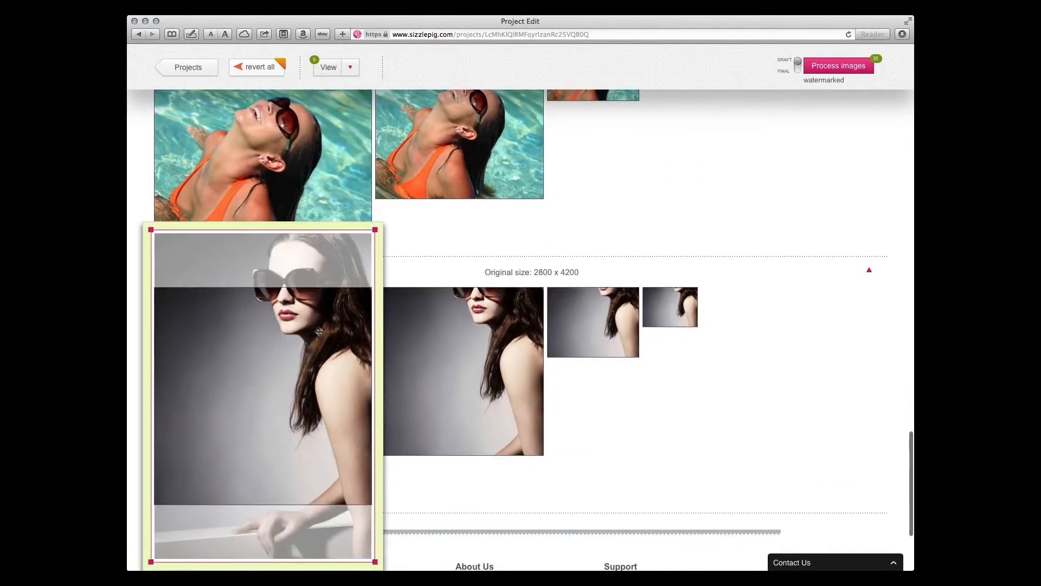
pyautogui.click(467, 378)
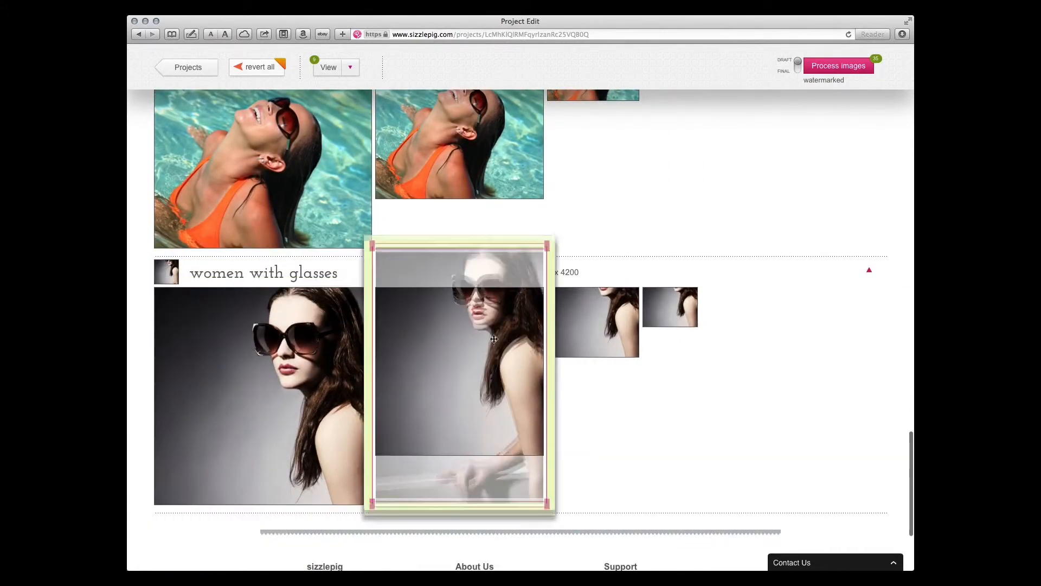
pyautogui.click(602, 334)
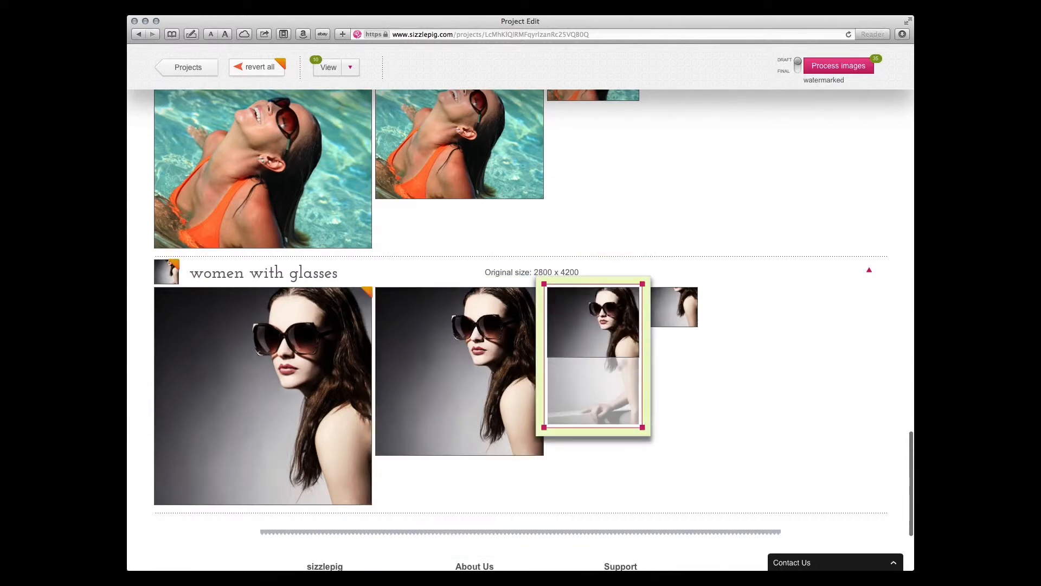
pyautogui.click(678, 304)
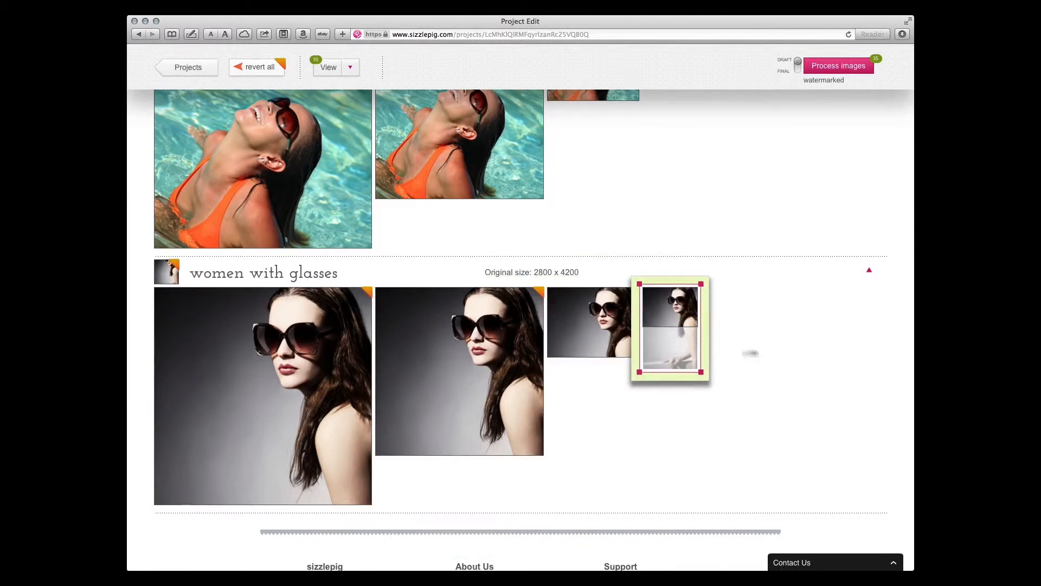
pyautogui.click(754, 353)
# Set the fb right column size in the blueprint to Fit and Fill the image
pyautogui.scroll(15, 680, 232)
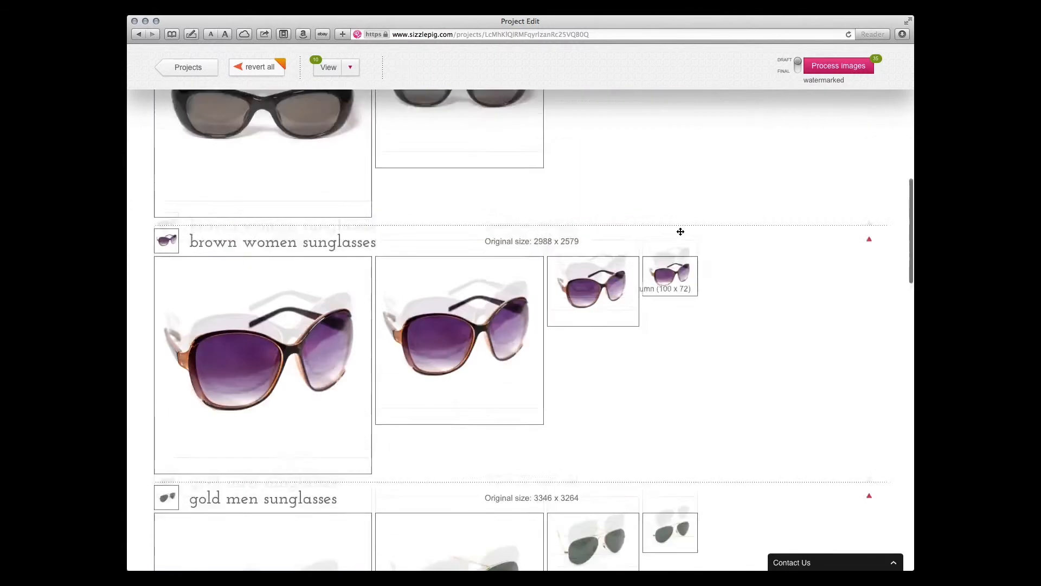
pyautogui.scroll(10, 681, 234)
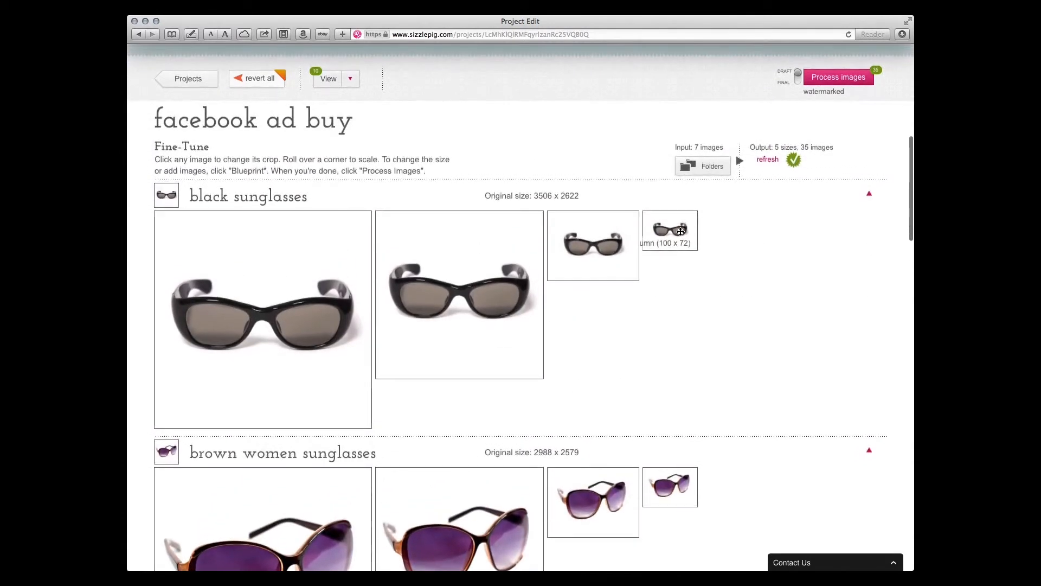
pyautogui.scroll(3, 681, 234)
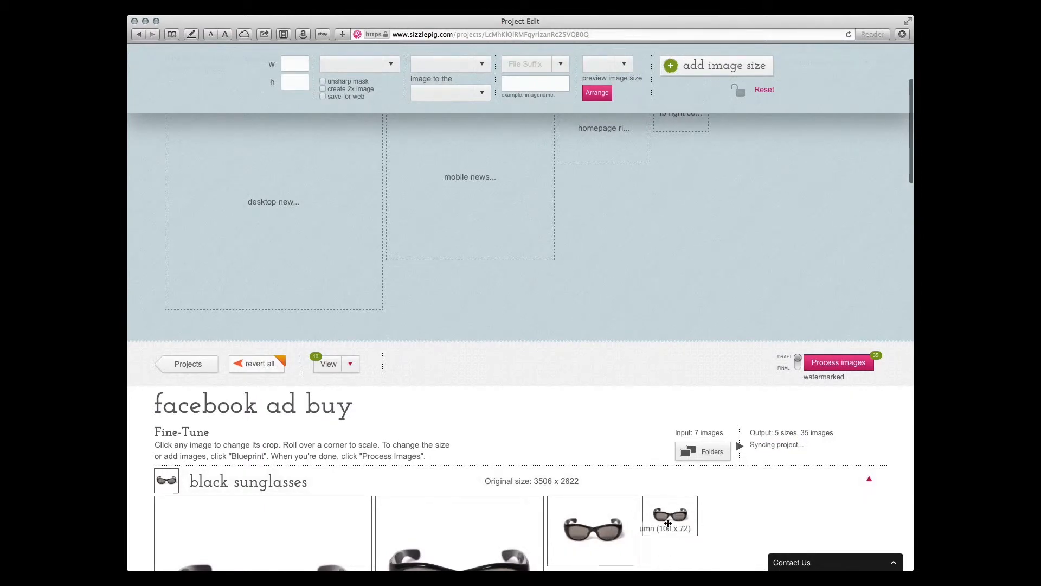
pyautogui.moveTo(710, 525)
pyautogui.scroll(5, 690, 528)
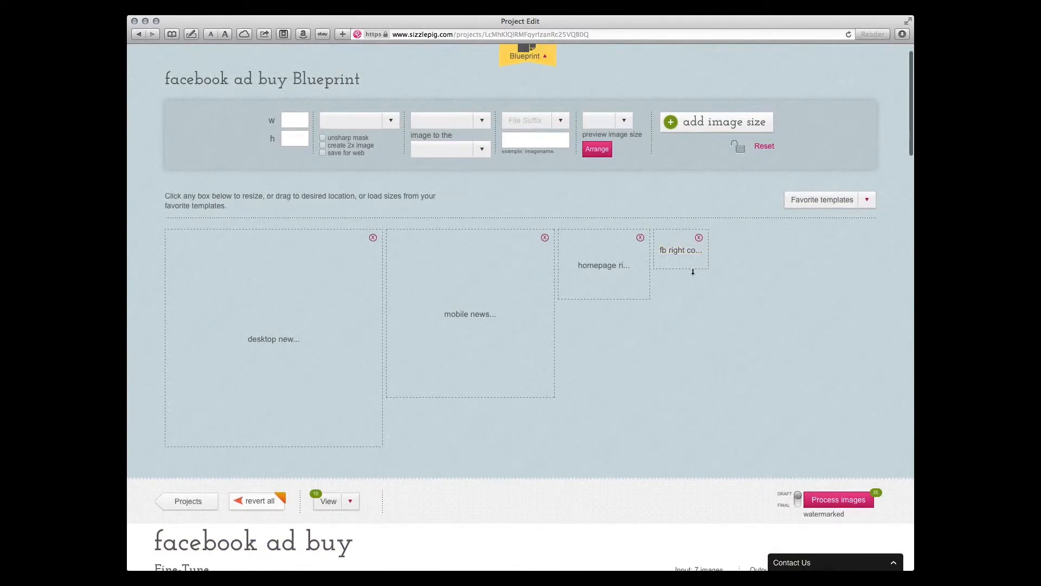
pyautogui.click(685, 262)
pyautogui.click(440, 128)
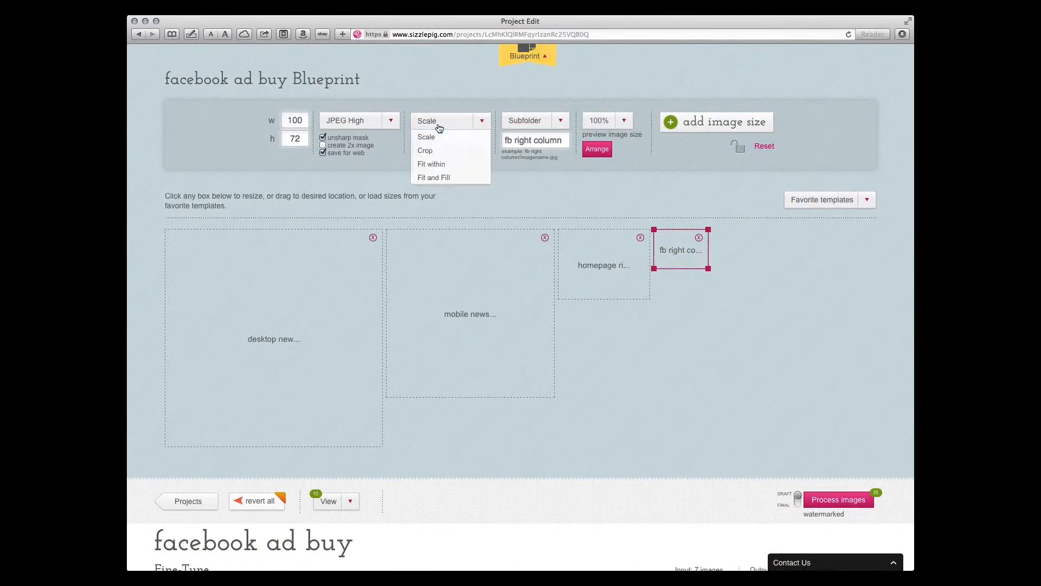
pyautogui.click(434, 178)
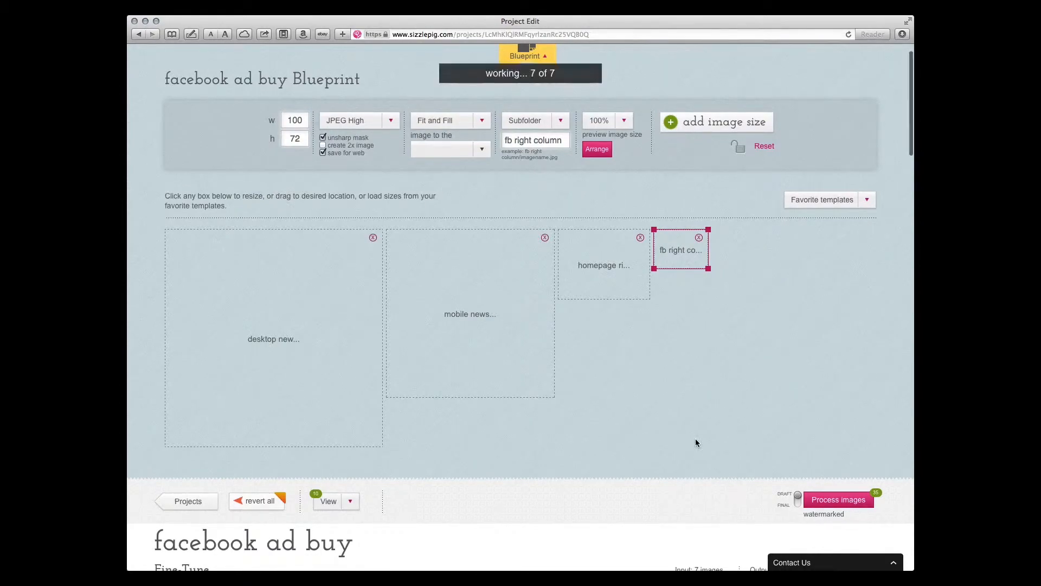
# Examine the fb right column crops of the brown women sunglasses and the black sunglasses under the Fit and Fill setting
pyautogui.scroll(-3, 695, 439)
pyautogui.scroll(-7, 696, 439)
pyautogui.scroll(3, 695, 438)
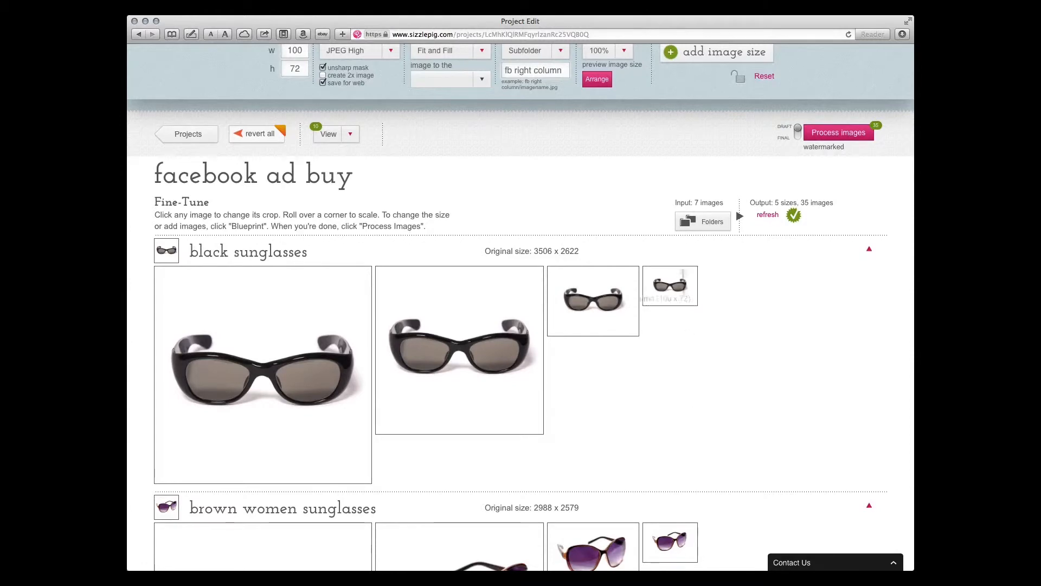
pyautogui.scroll(-4, 698, 399)
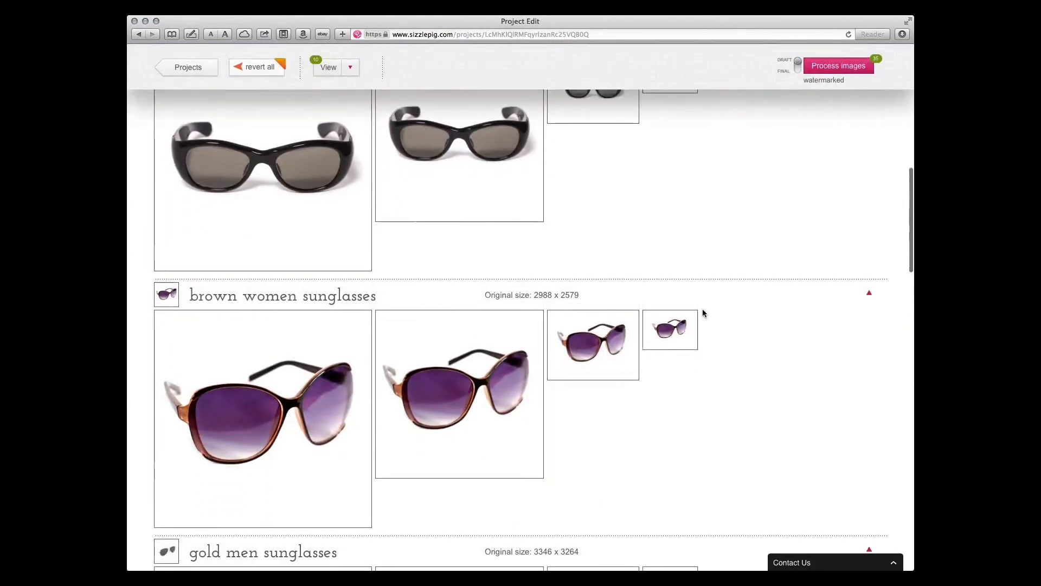
pyautogui.click(665, 317)
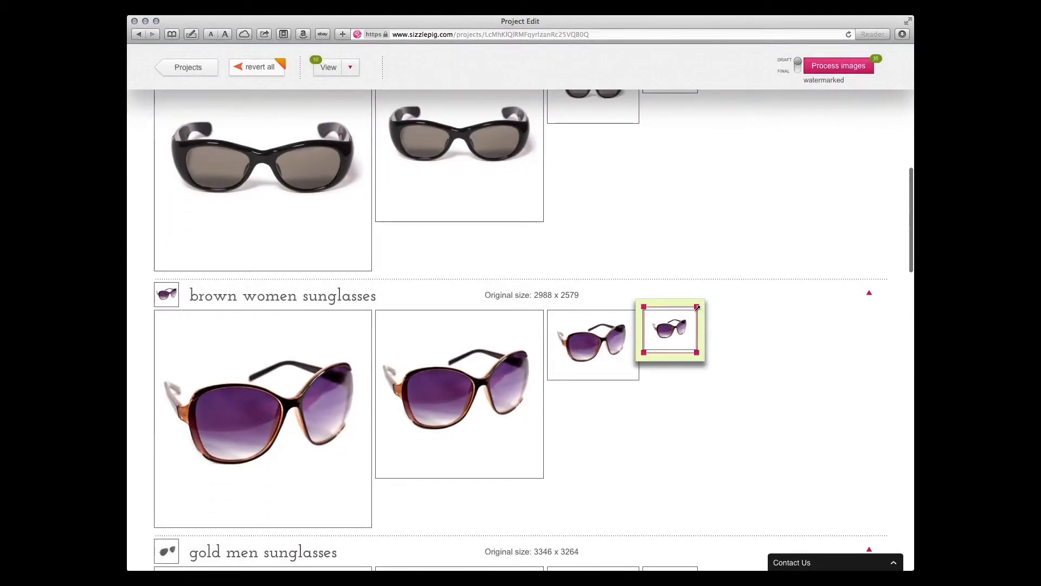
pyautogui.scroll(3, 700, 213)
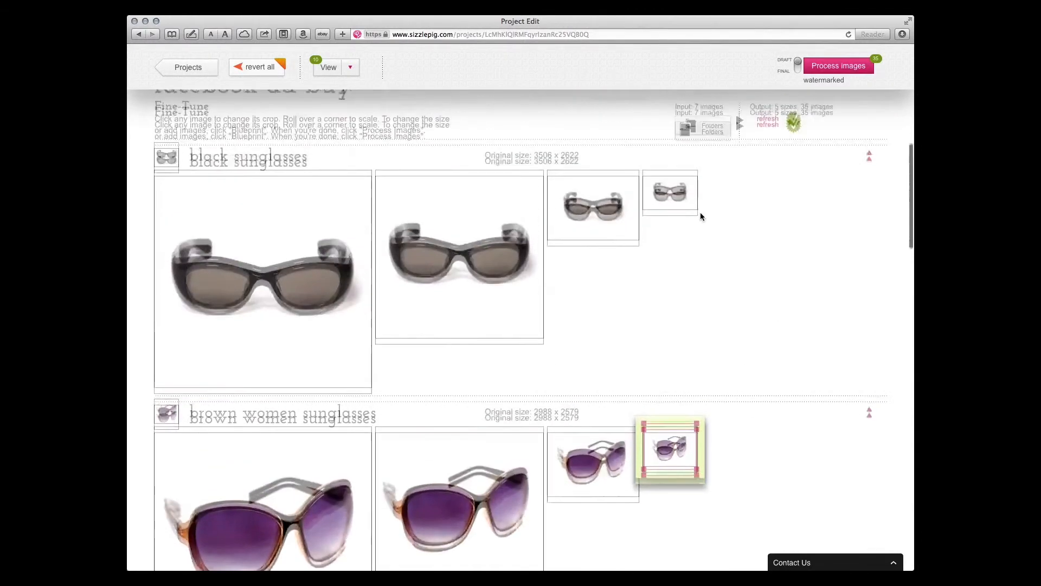
pyautogui.click(661, 250)
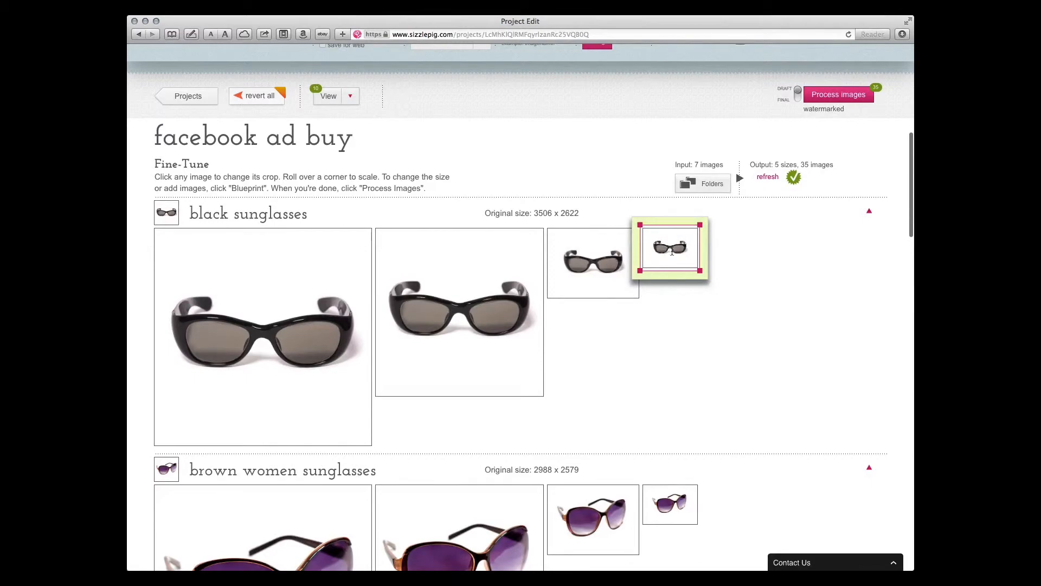
# Enlarge the woman in sea with sunglasses photo in its fb right column crop to fill the frame, centred on her face
pyautogui.scroll(-3, 689, 382)
pyautogui.scroll(-20, 690, 386)
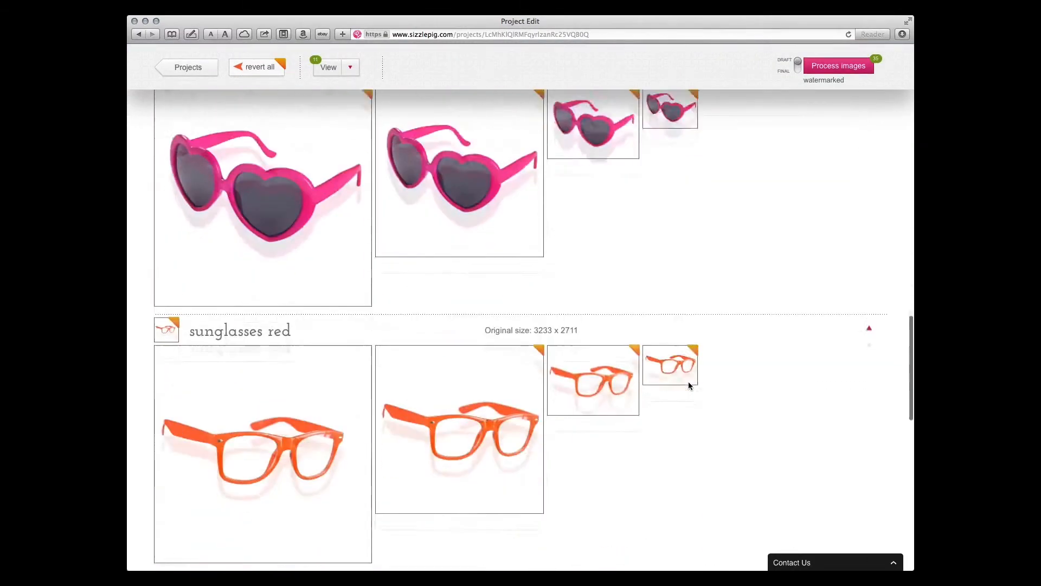
pyautogui.scroll(7, 688, 385)
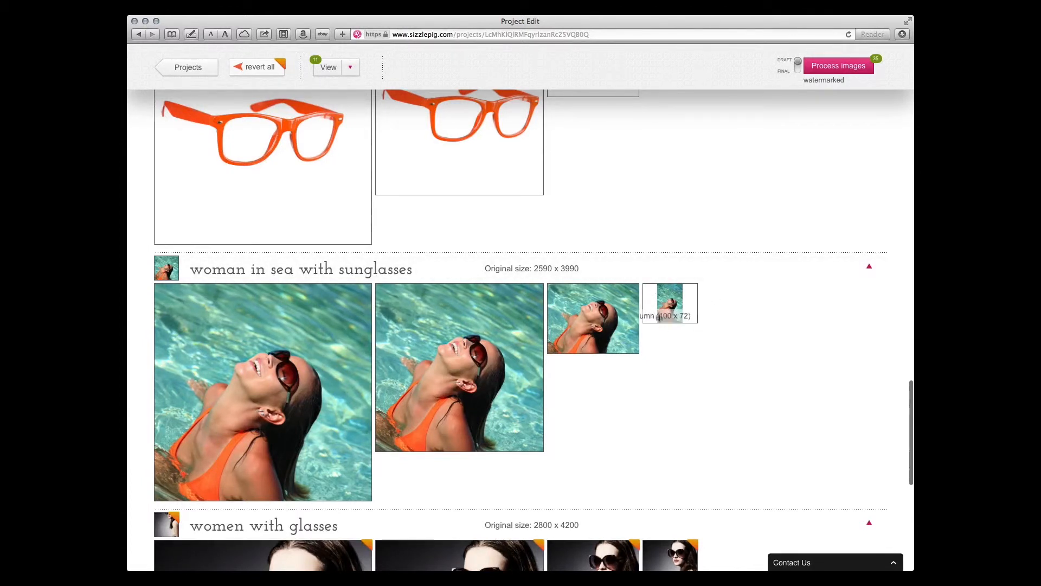
pyautogui.click(665, 308)
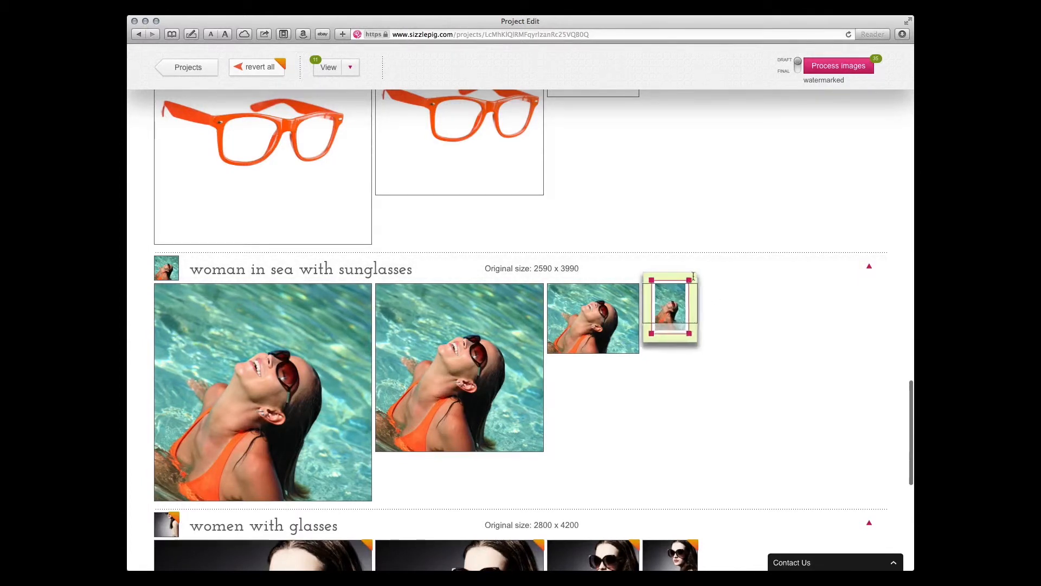
pyautogui.moveTo(710, 272); pyautogui.dragTo(730, 268)
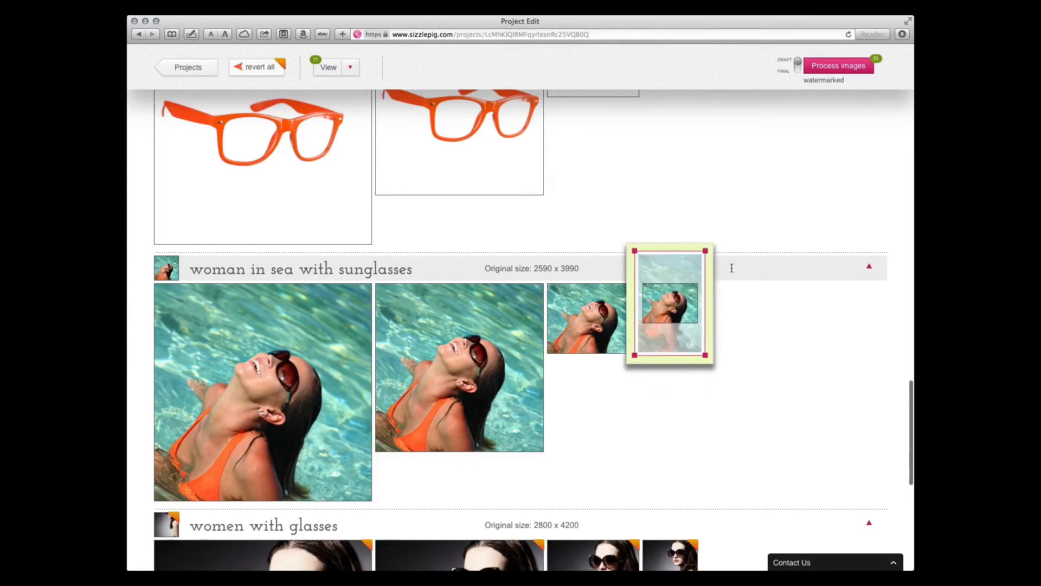
pyautogui.click(664, 310)
# Enlarge the gold men sunglasses in their fb right column crop and shift them to fit the frame
pyautogui.scroll(10, 749, 356)
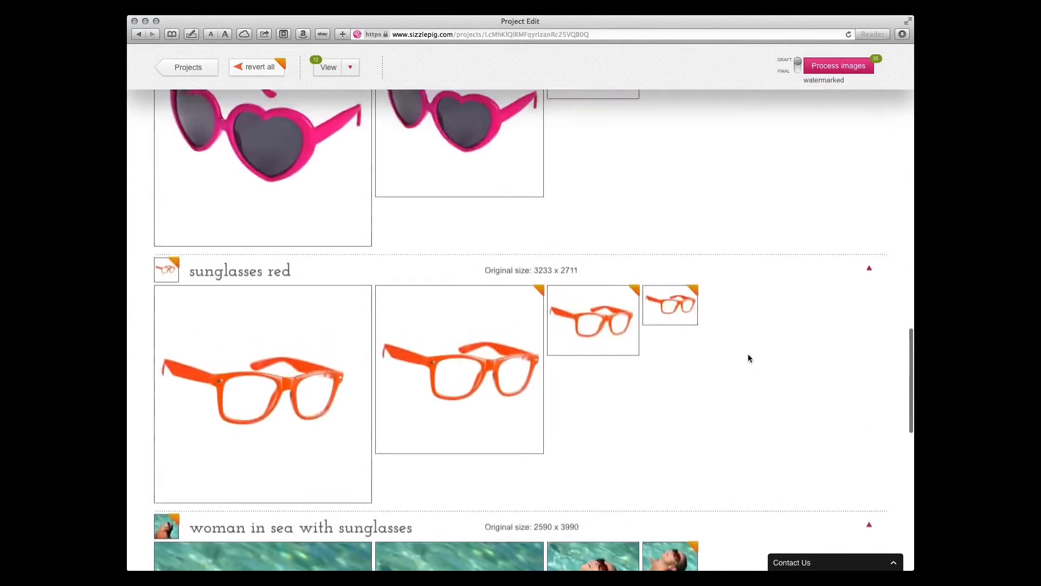
pyautogui.scroll(5, 749, 358)
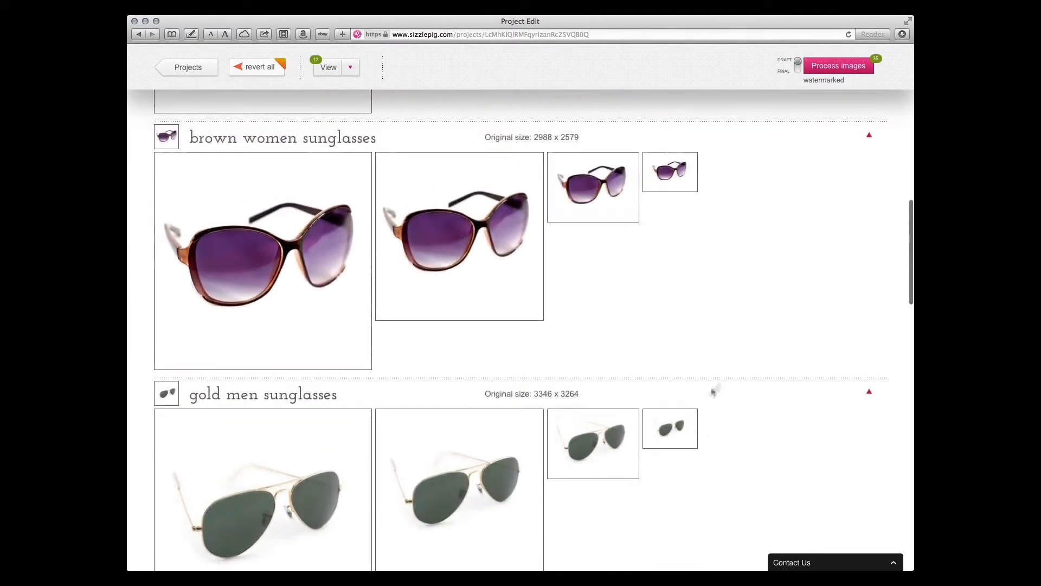
pyautogui.click(671, 434)
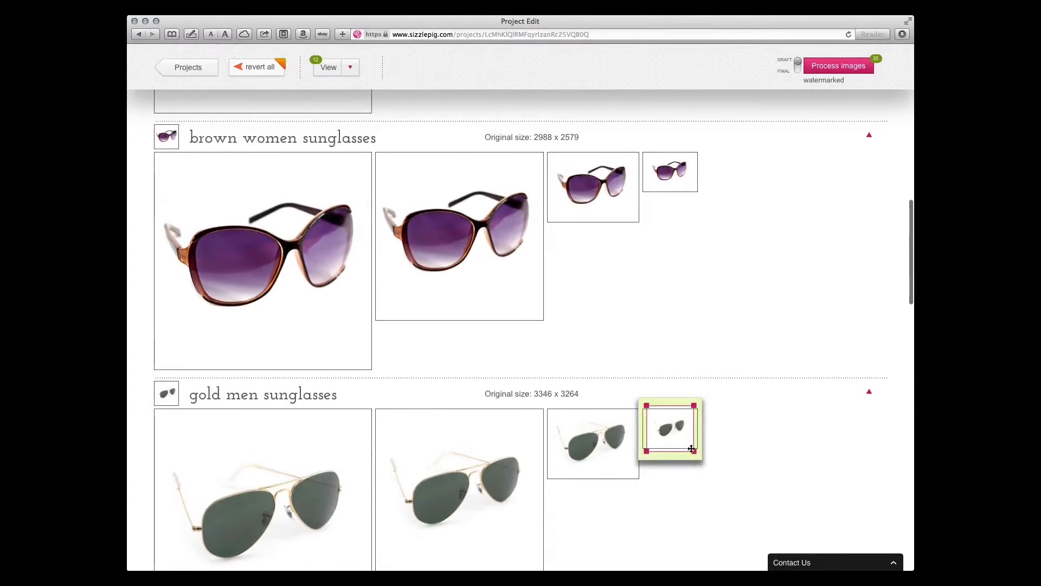
pyautogui.moveTo(695, 455); pyautogui.dragTo(710, 470)
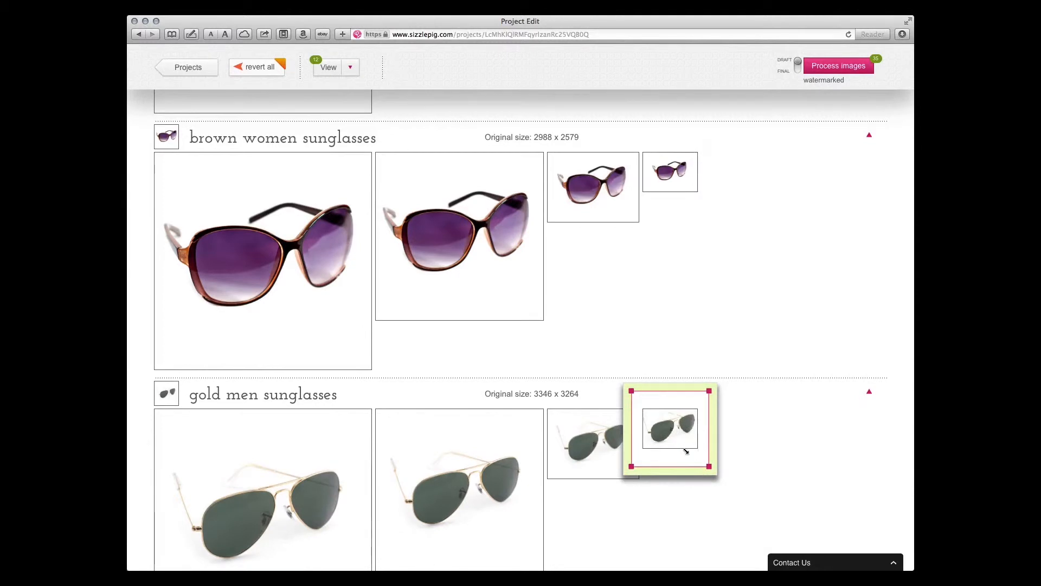
pyautogui.moveTo(685, 438); pyautogui.dragTo(688, 438)
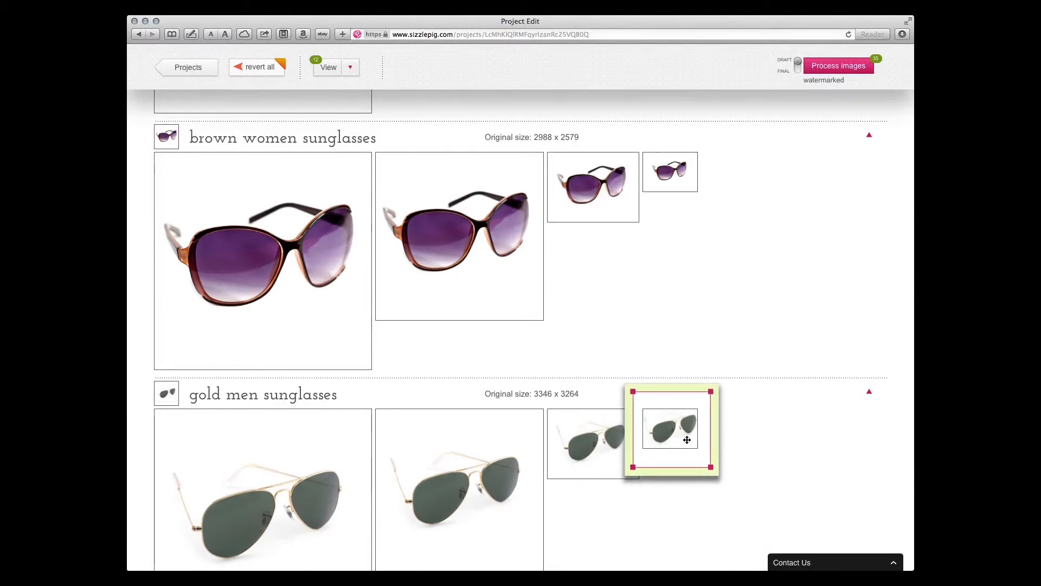
pyautogui.click(769, 441)
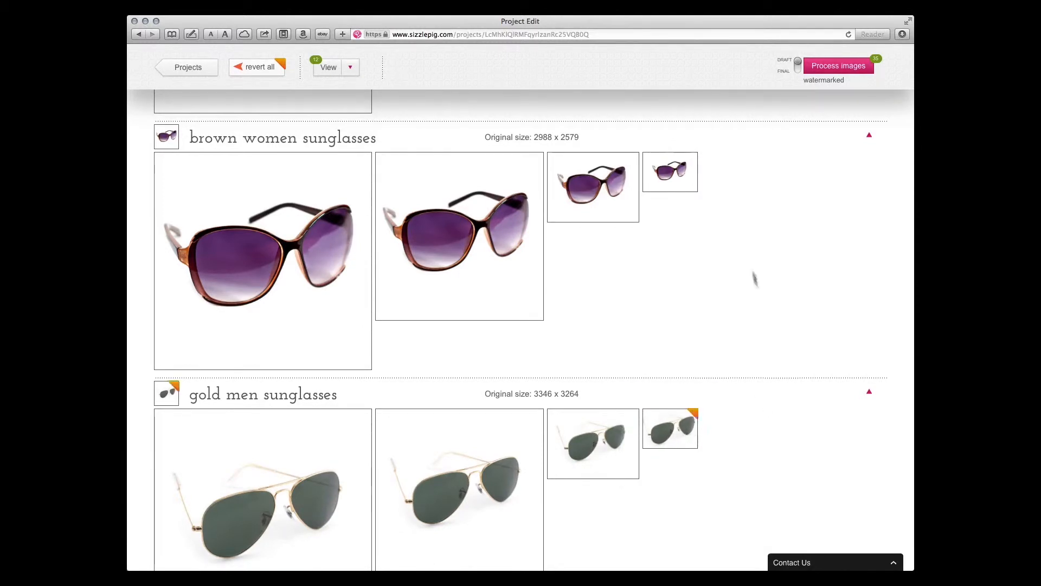
# Enlarge the black sunglasses in their fb right column crop so they nearly span the frame's width
pyautogui.scroll(5, 750, 263)
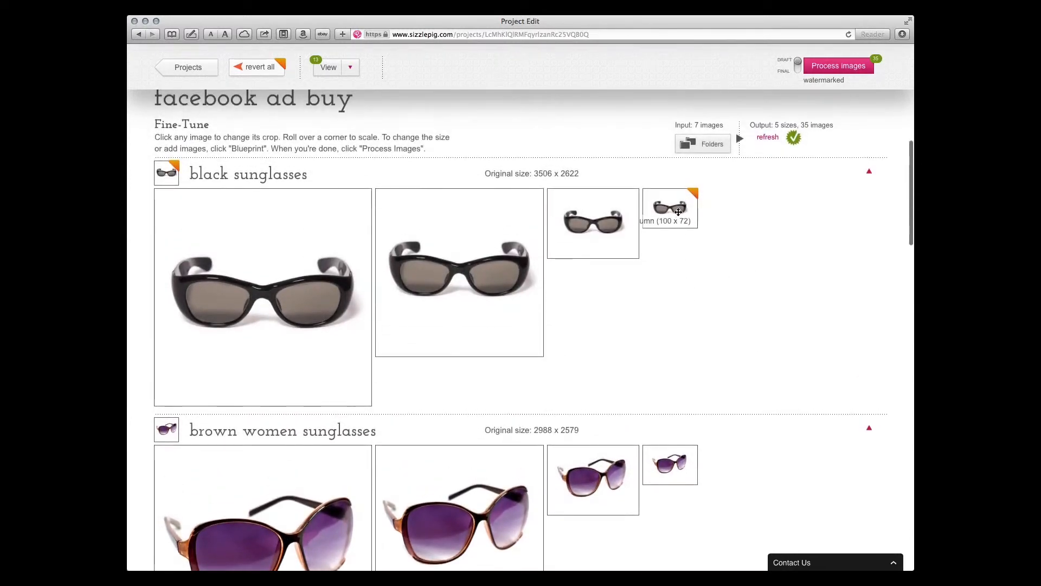
pyautogui.click(678, 212)
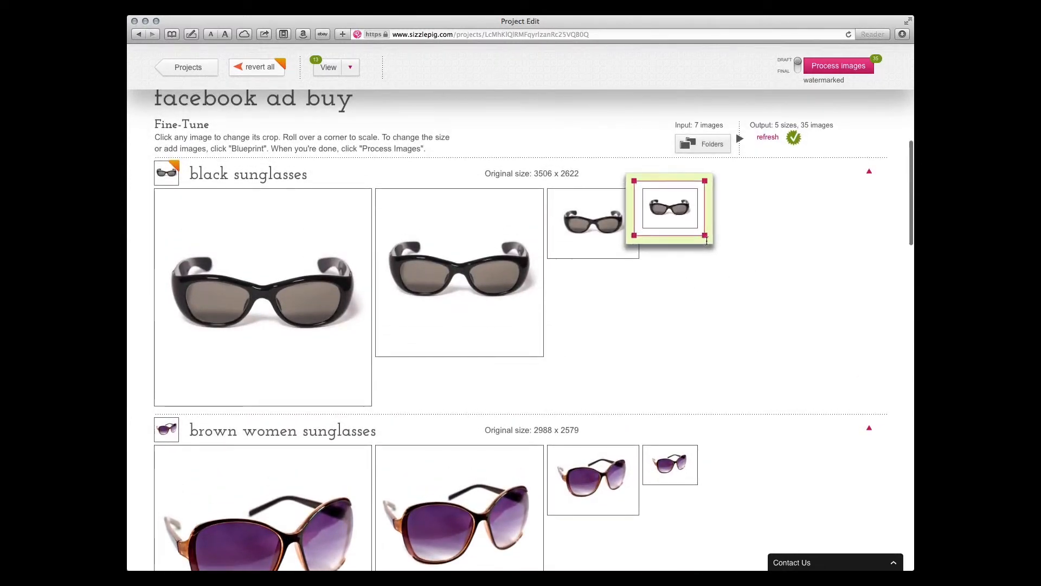
pyautogui.click(719, 313)
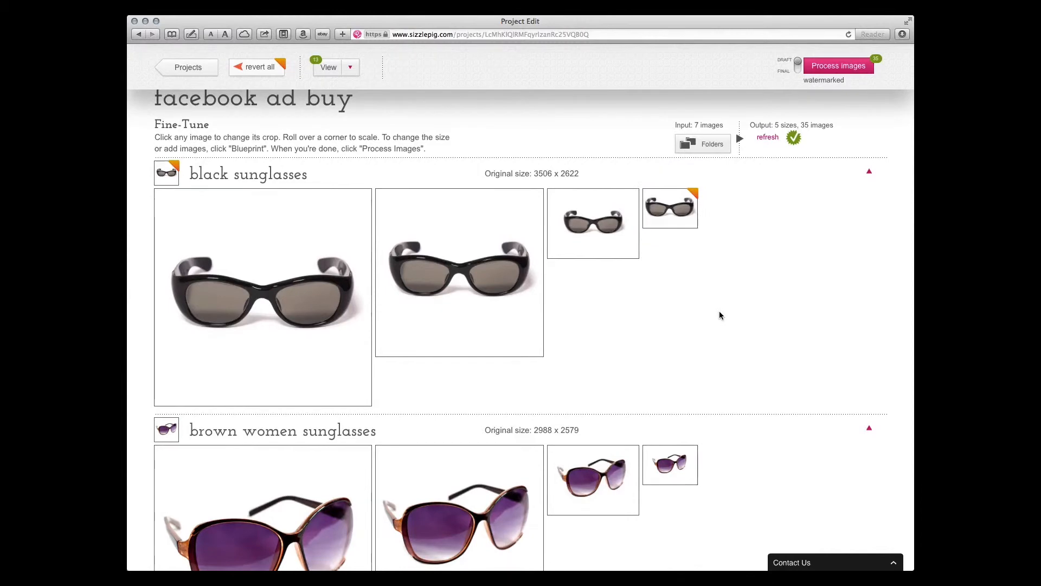
pyautogui.scroll(-3, 720, 312)
pyautogui.scroll(10, 719, 311)
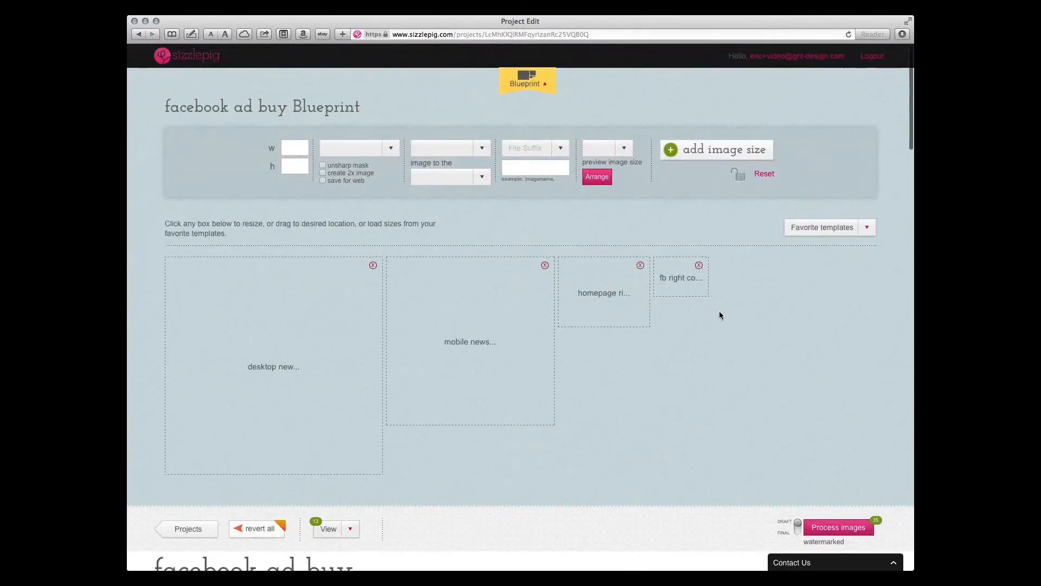
# Start processing all the facebook ad buy project's images as watermarked drafts
pyautogui.scroll(-5, 719, 311)
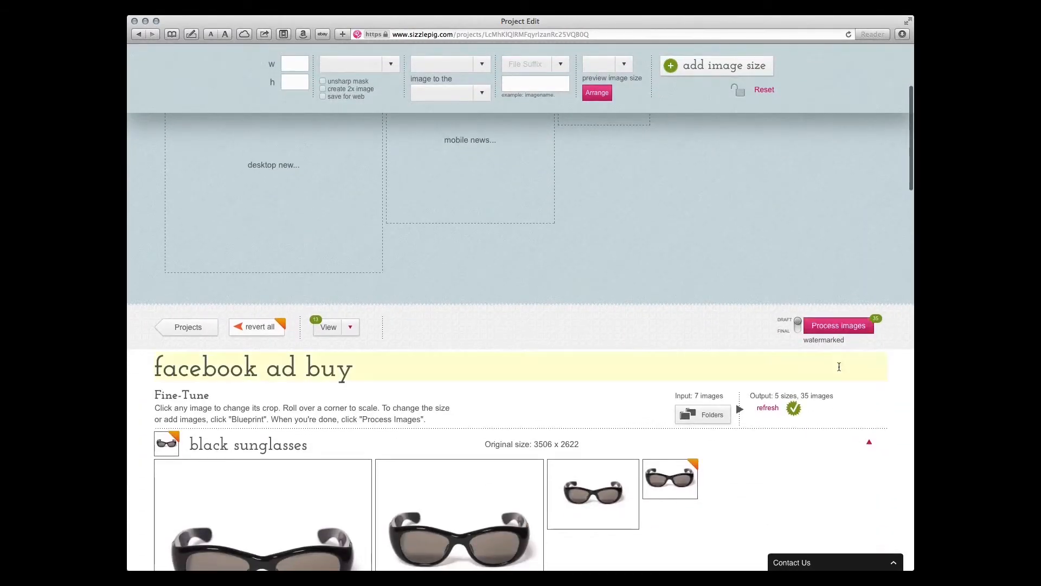
pyautogui.click(831, 329)
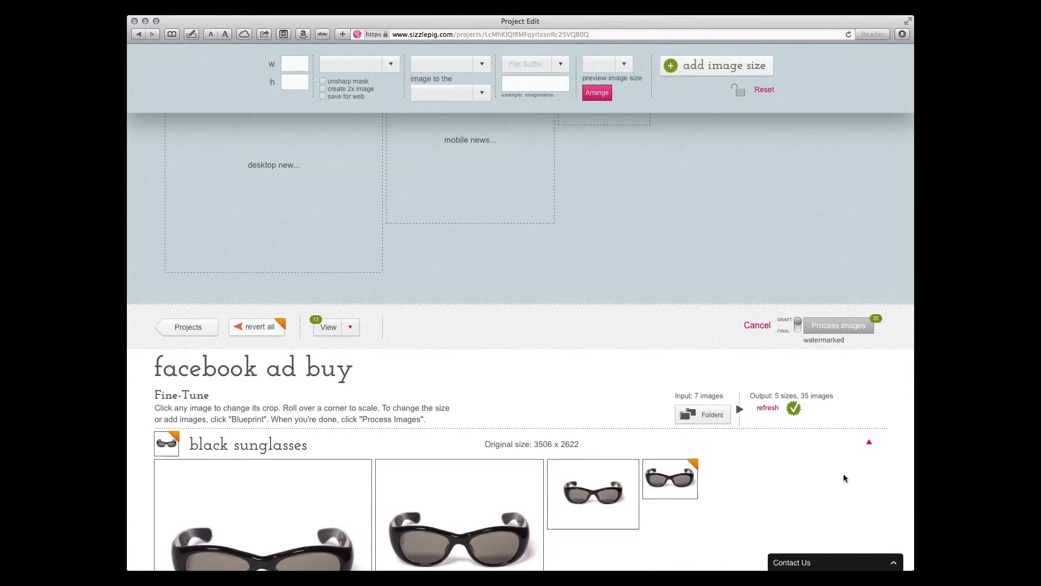
pyautogui.scroll(-1, 844, 473)
pyautogui.scroll(-3, 844, 473)
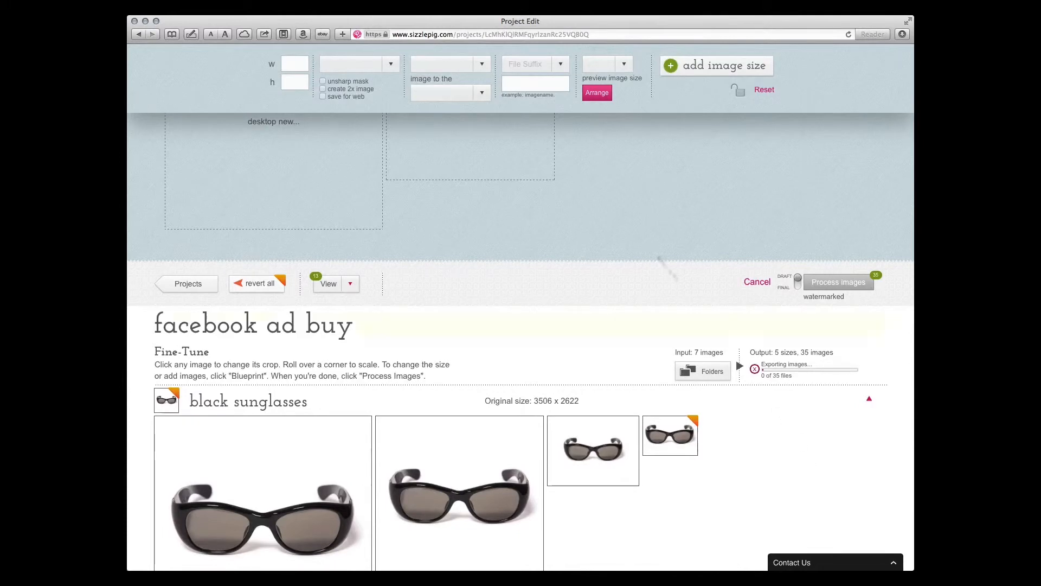
pyautogui.scroll(1, 623, 220)
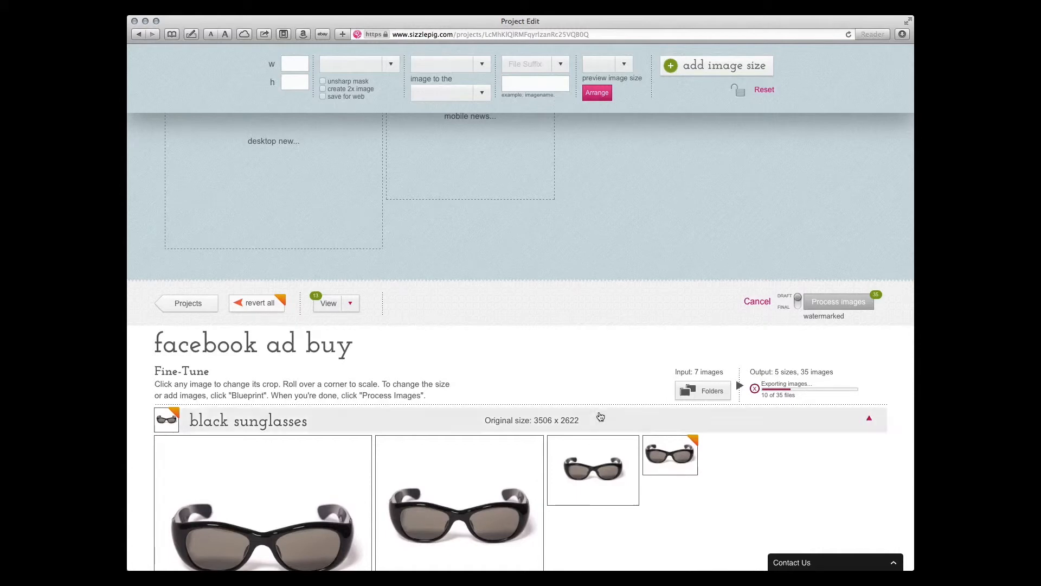
# Switch to Finder and preview the black and brown women sunglasses images in the Output folder's desktop newsfeed subfolder
pyautogui.press('super+Tab')
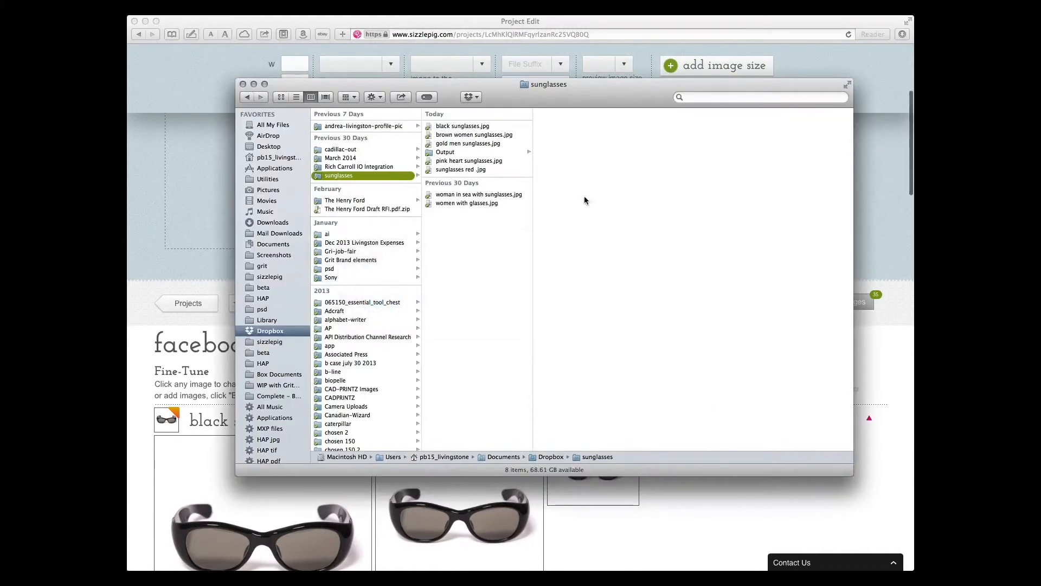
pyautogui.click(442, 154)
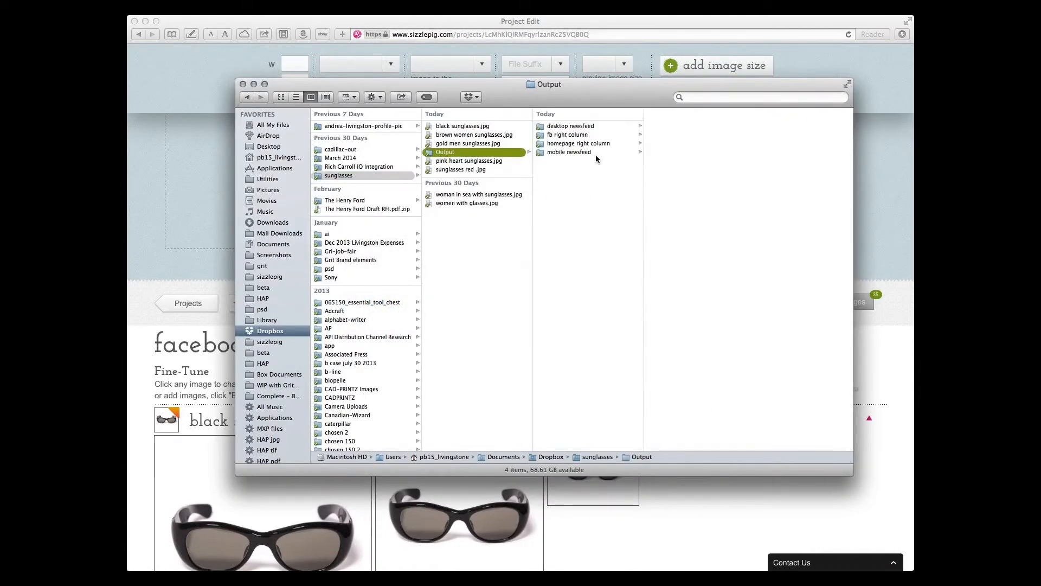
pyautogui.click(571, 130)
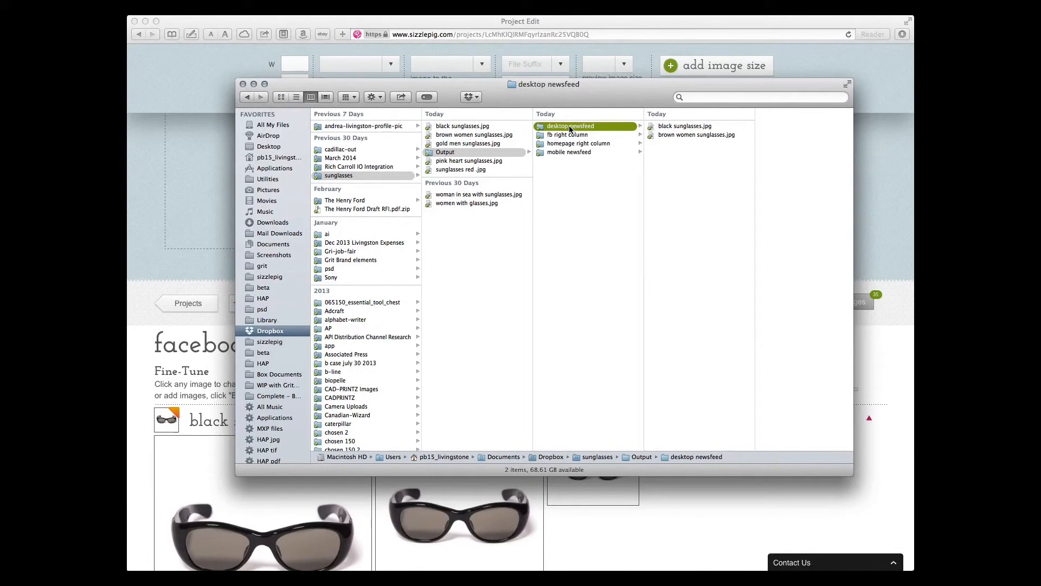
pyautogui.press('Right')
pyautogui.press('space')
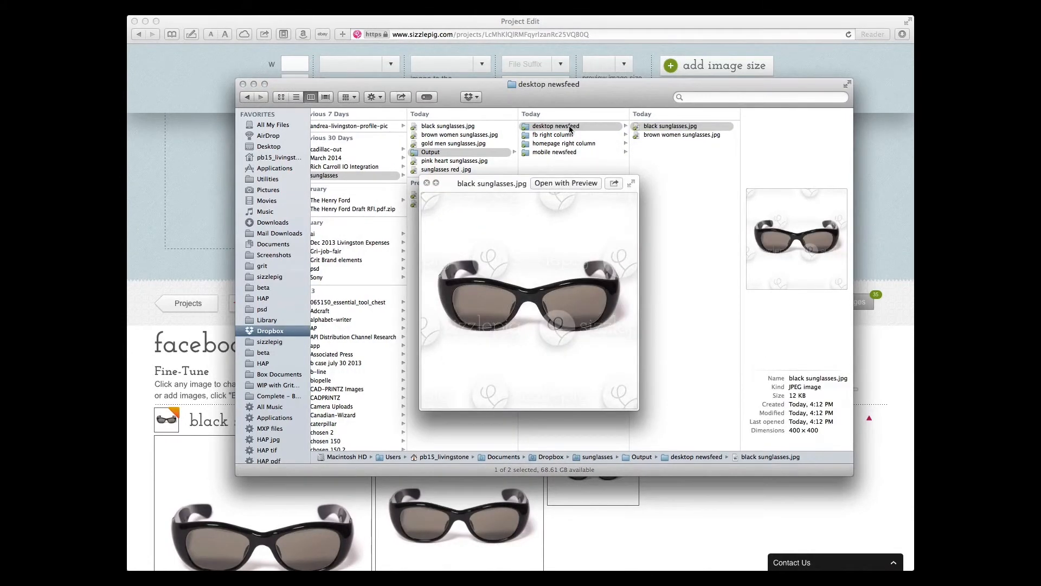
pyautogui.press('Down')
pyautogui.press('Up')
# Preview the black sunglasses and brown women sunglasses images in the fb right column output folder
pyautogui.press('Left')
pyautogui.press('Down')
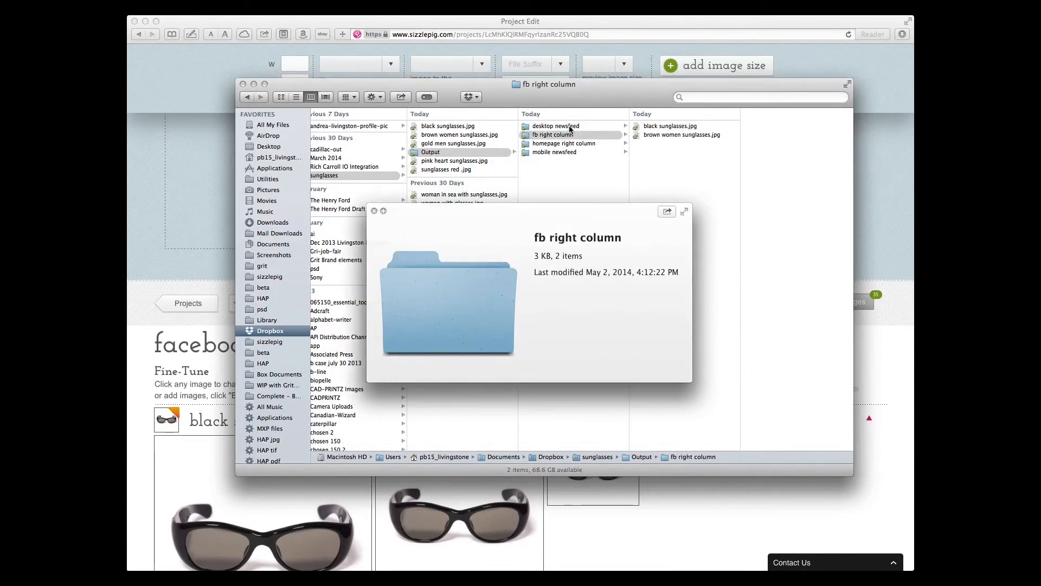
pyautogui.press('Right')
pyautogui.press('space')
pyautogui.press('space')
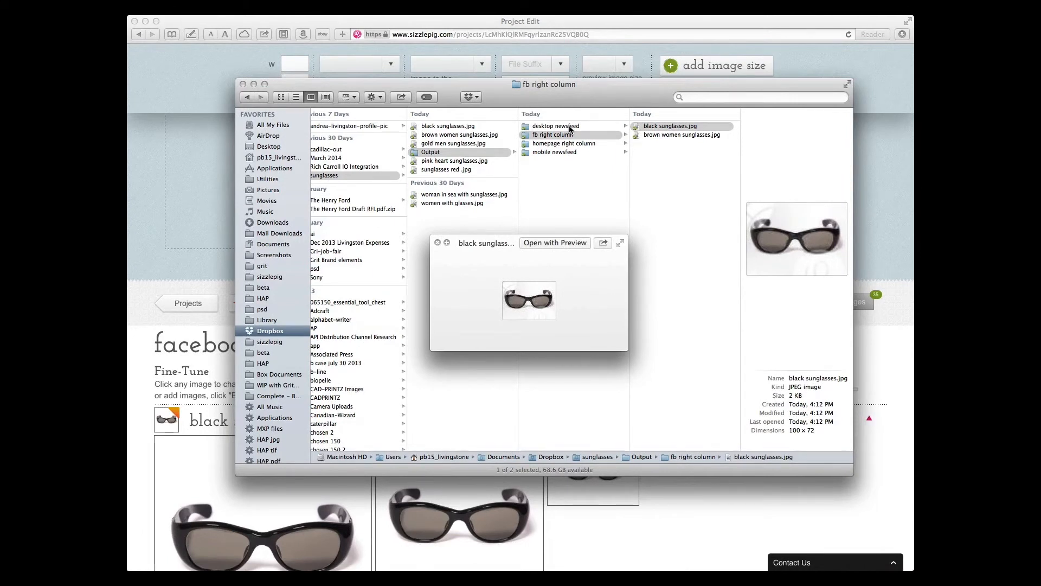
pyautogui.press('Down')
# Preview an exported image in the homepage right column output folder
pyautogui.press('Left')
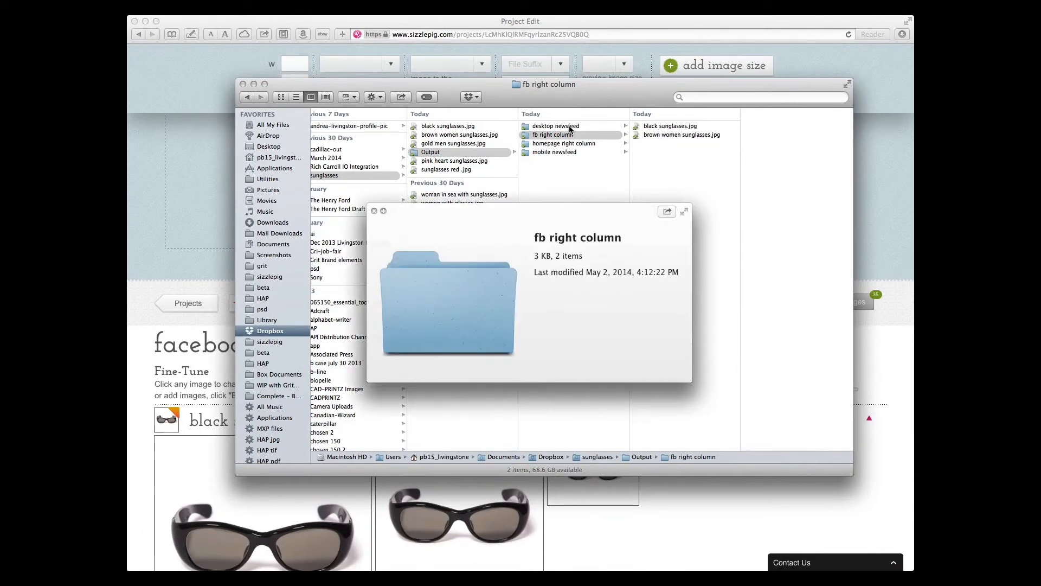
pyautogui.press('Down')
pyautogui.press('Right')
pyautogui.press('Down')
pyautogui.press('space')
pyautogui.press('space')
pyautogui.press('Left')
pyautogui.press('Down')
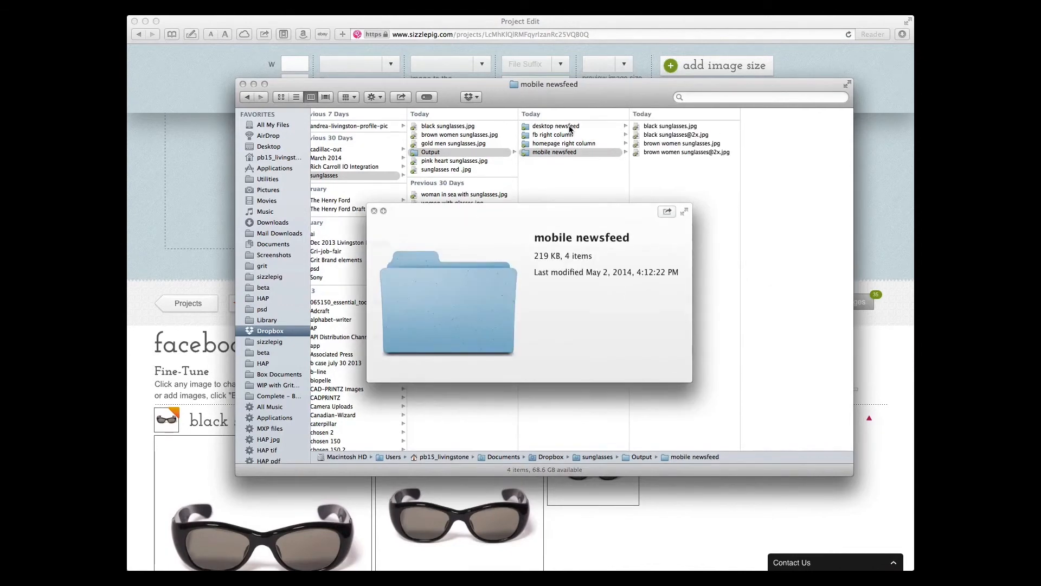
pyautogui.press('Right')
pyautogui.press('space')
pyautogui.press('space')
pyautogui.press('Down')
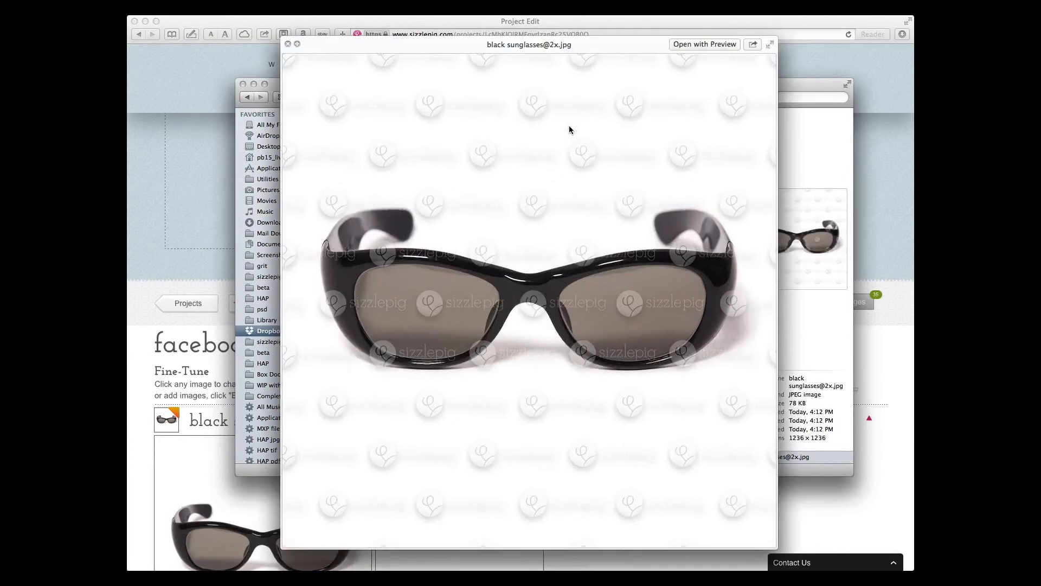
pyautogui.press('Up')
pyautogui.press('Down')
pyautogui.press('Up')
pyautogui.press('space')
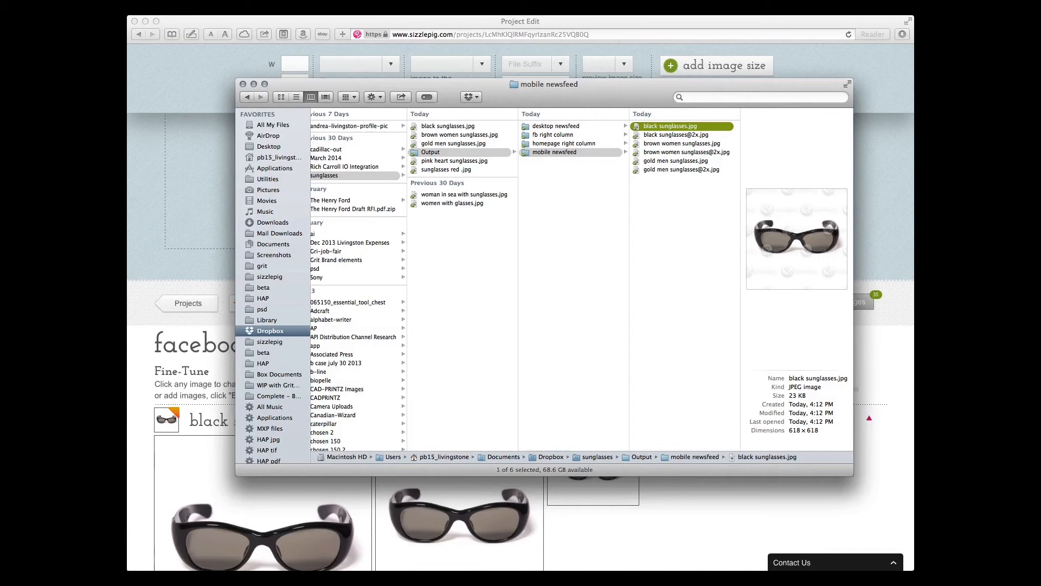
# Switch back to the facebook ad buy project in Safari and check the export progress
pyautogui.click(750, 18)
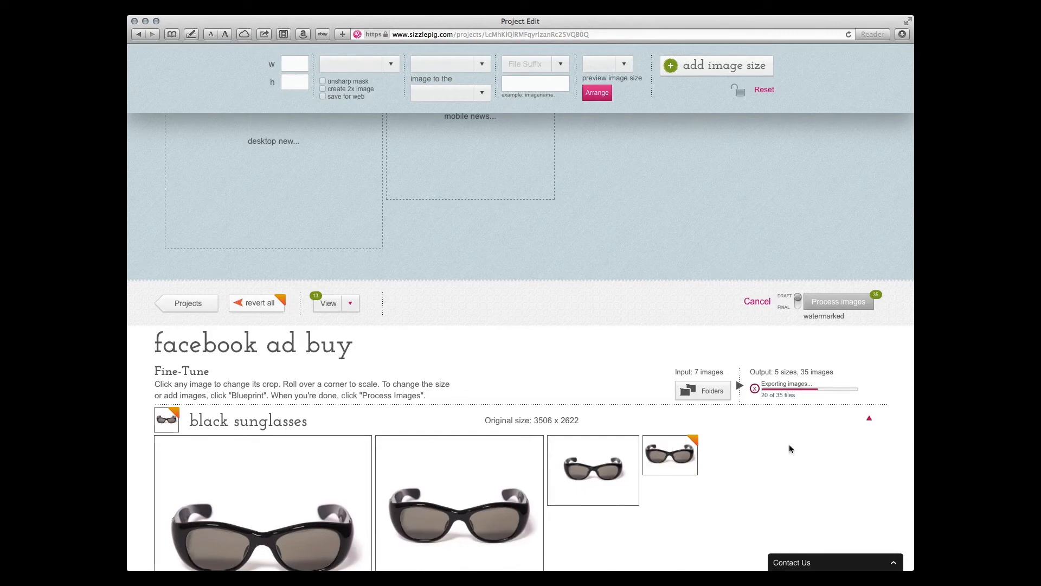
pyautogui.scroll(-2, 641, 367)
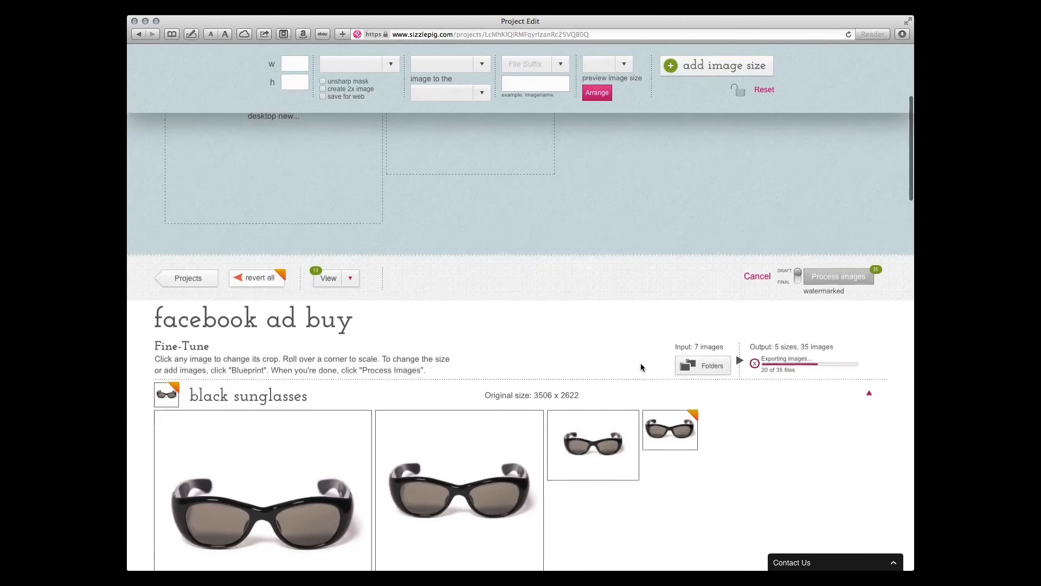